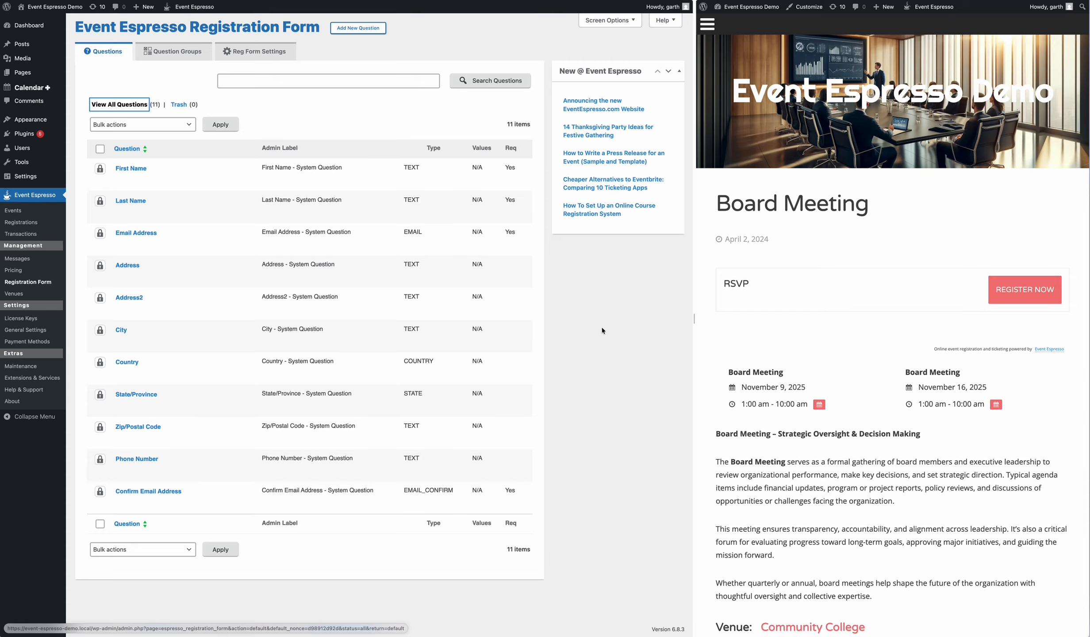
Step: Create and save a plain Text question titled 'Company Name', then return to the questions list
left_click(600, 315)
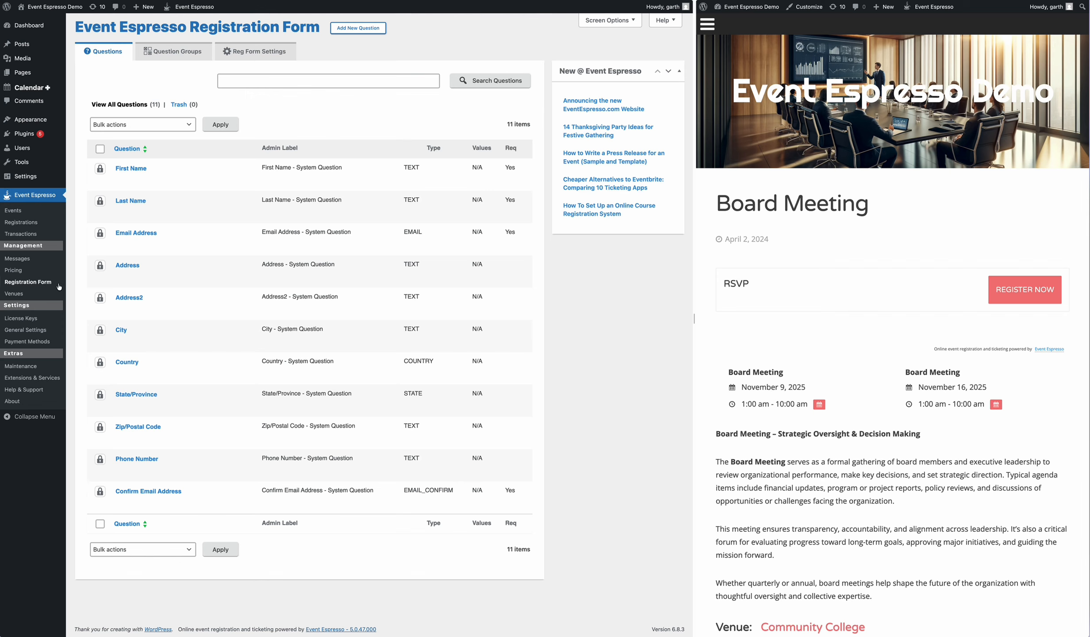
left_click(141, 105)
left_click(354, 30)
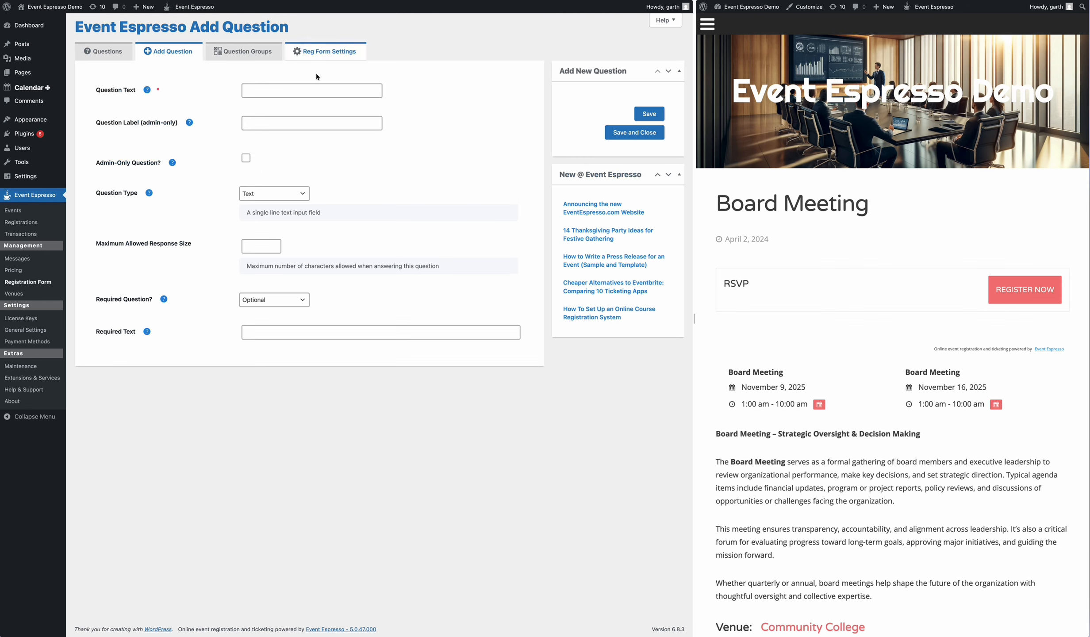
left_click(257, 90)
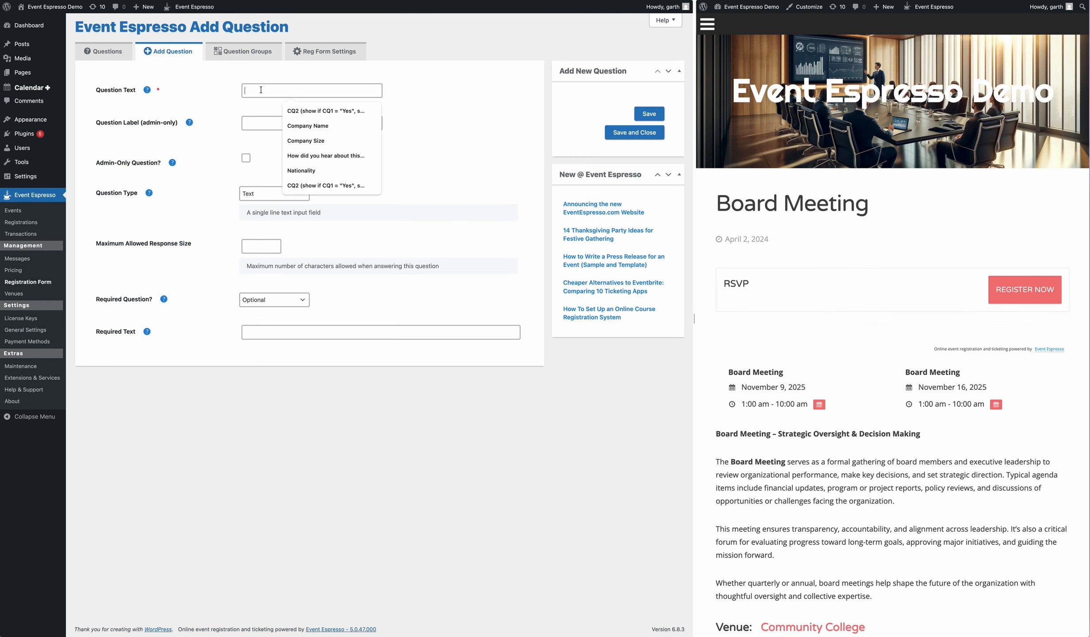
left_click(301, 126)
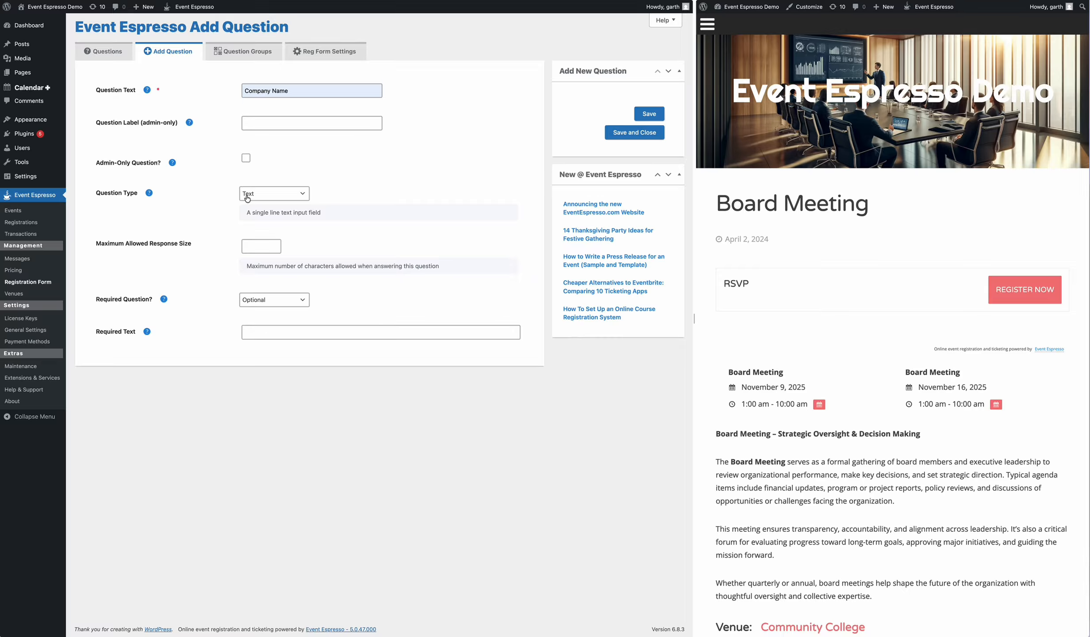
left_click(268, 197)
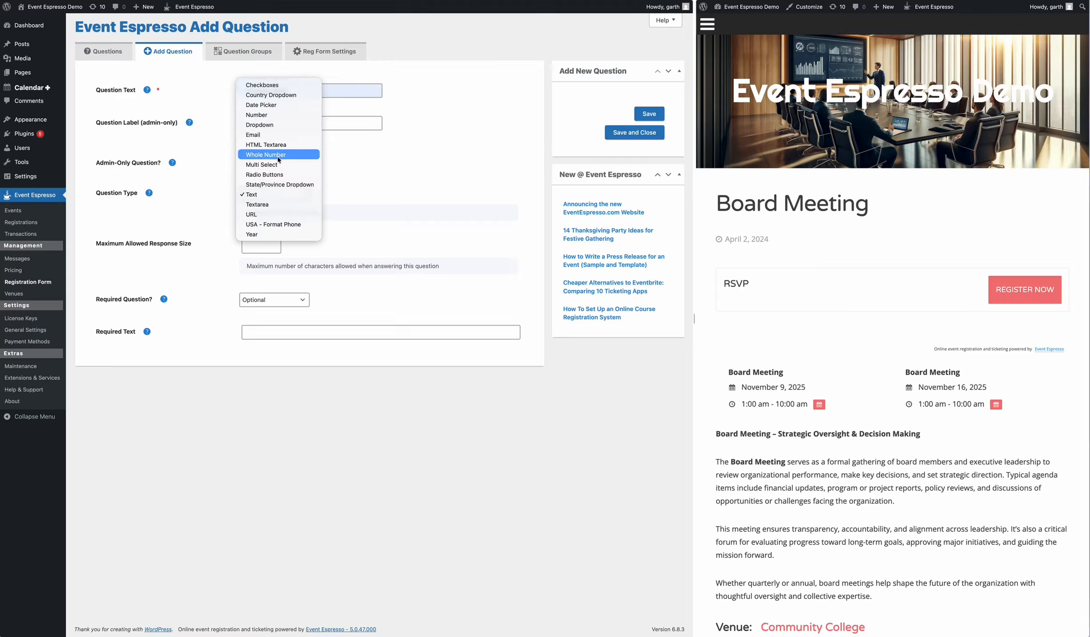
left_click(338, 199)
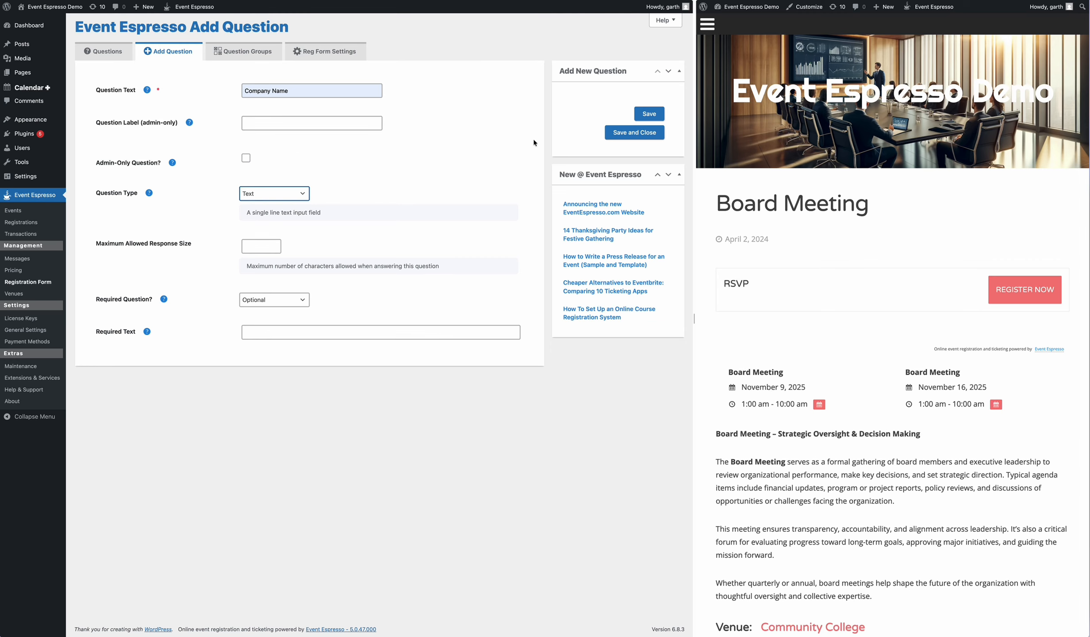
left_click(649, 115)
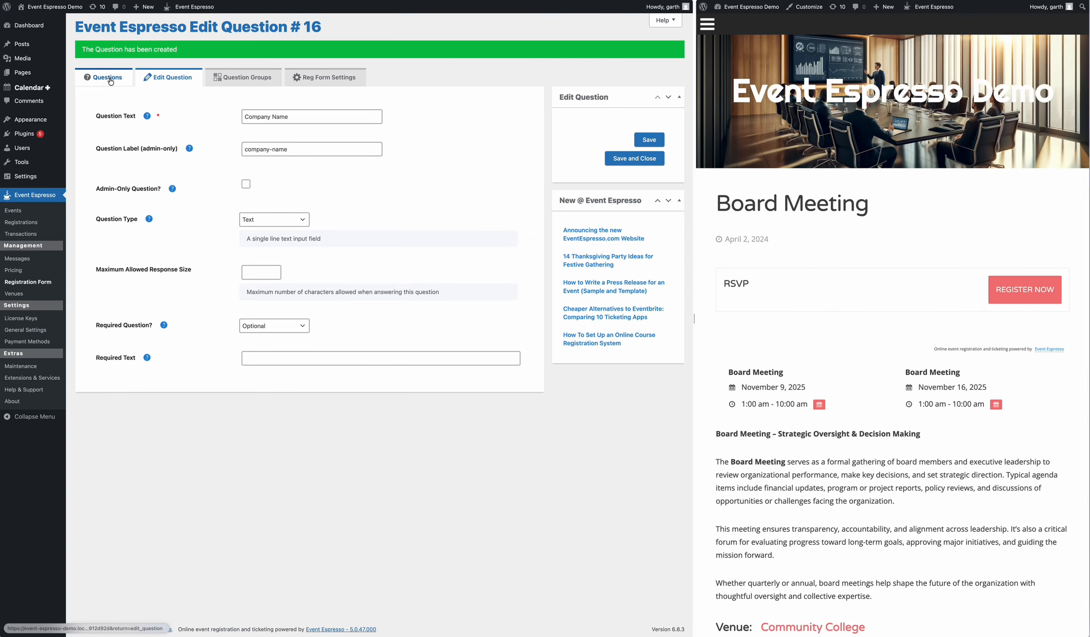
left_click(107, 78)
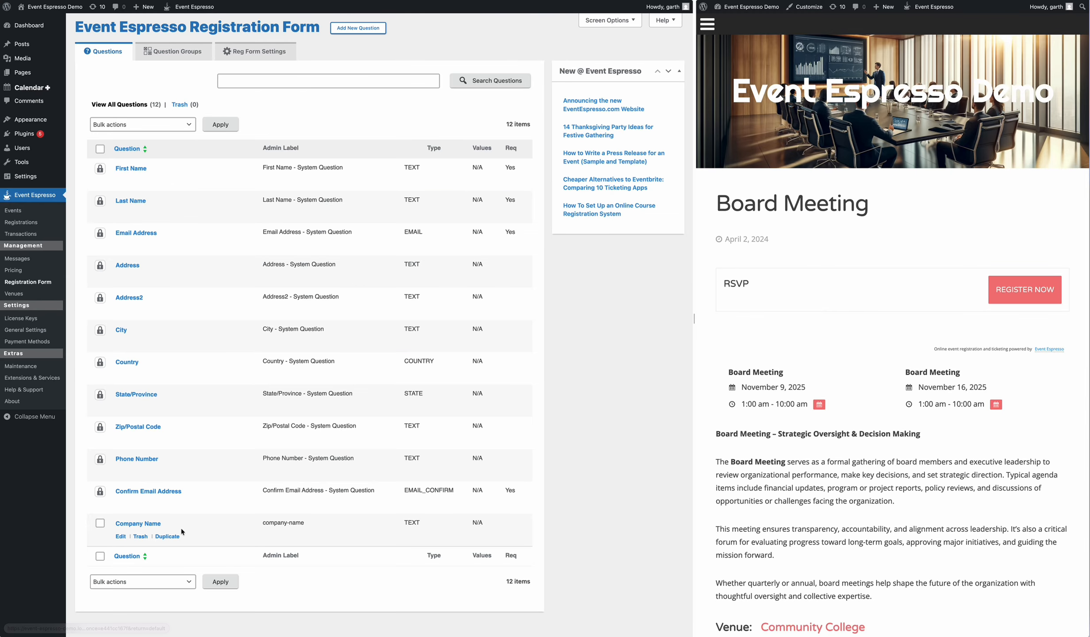
Step: Start a new 'Company Size' question using the Radio Buttons type
left_click(360, 29)
left_click(292, 94)
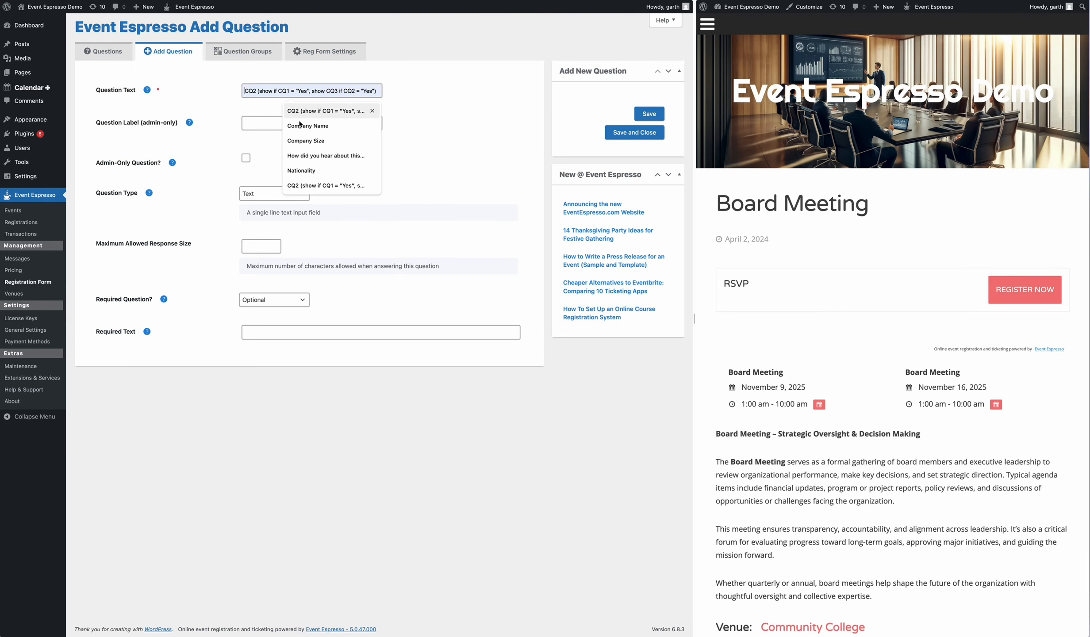
left_click(290, 140)
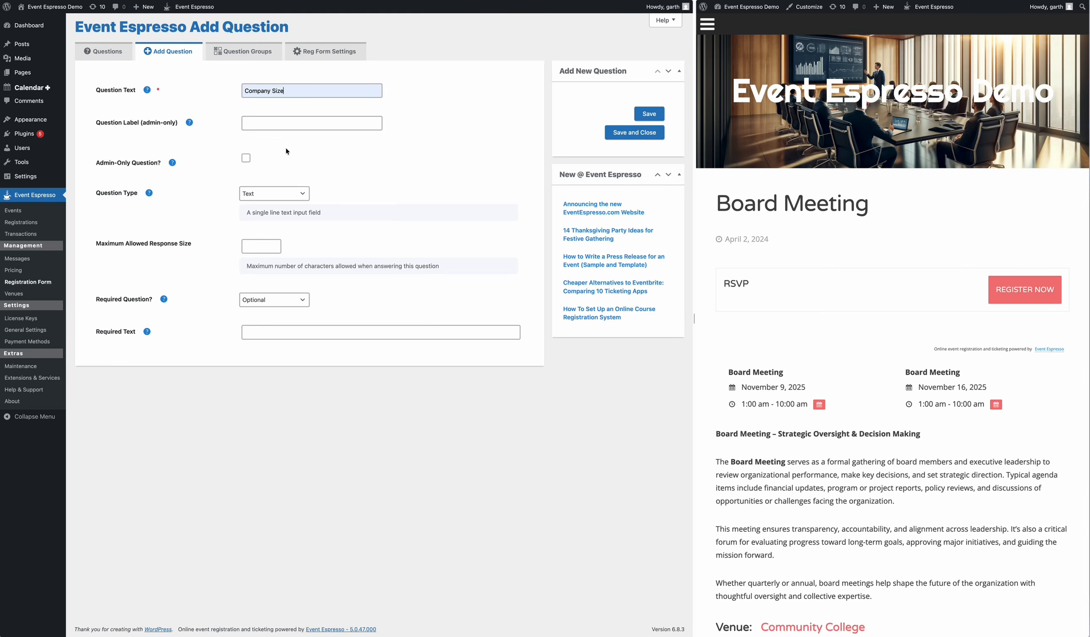
left_click(266, 197)
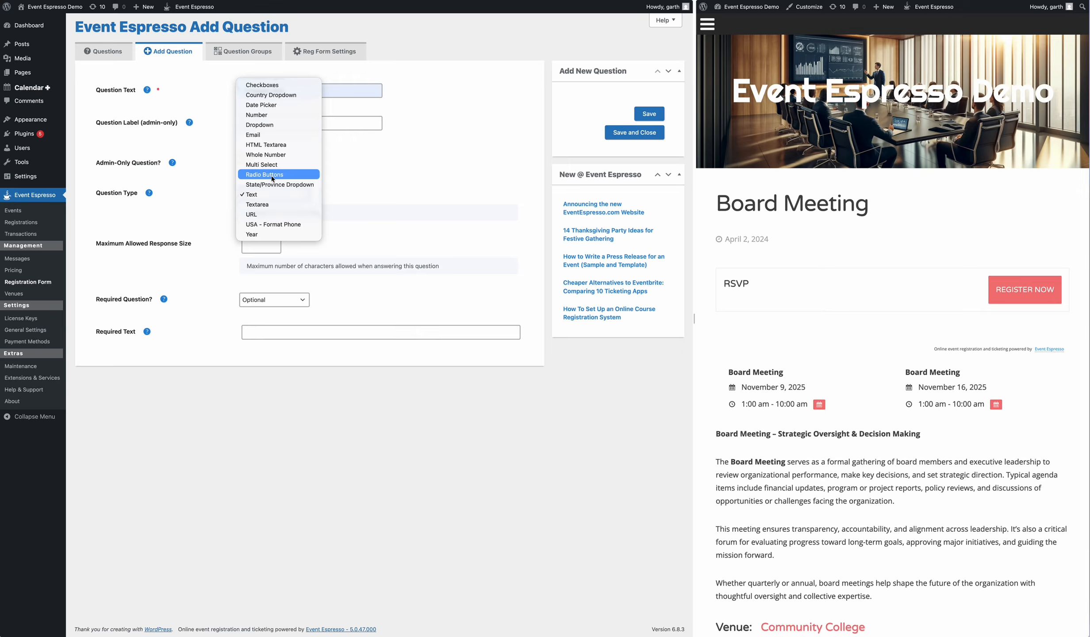
left_click(265, 174)
Step: Add the answer options 1, 2-10, 11-100, 101-1000 and 1000+
left_click(270, 255)
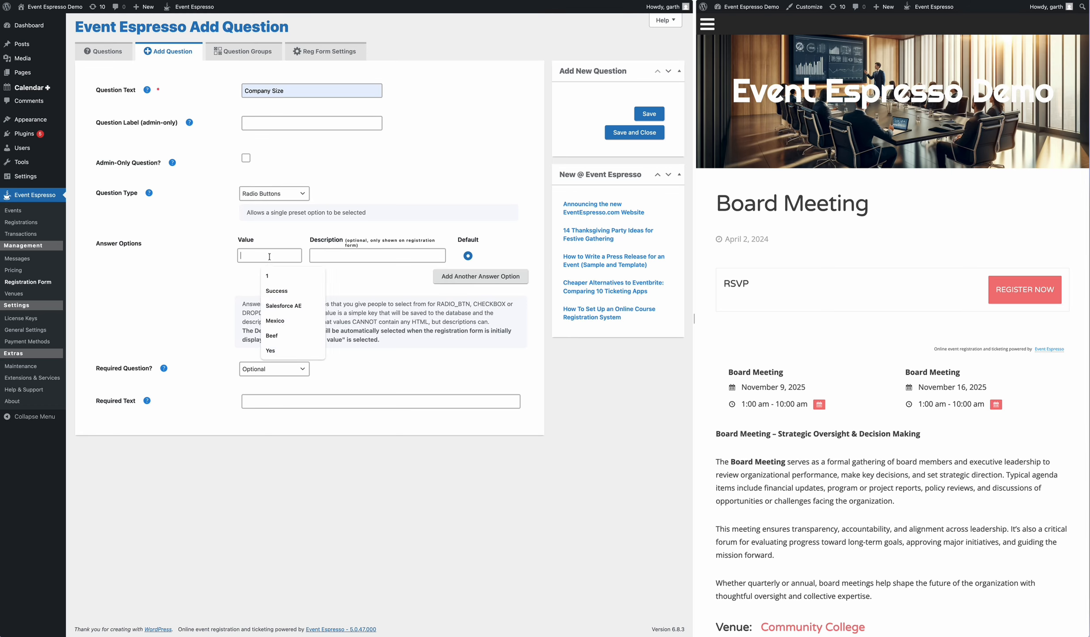
left_click(274, 276)
left_click(460, 276)
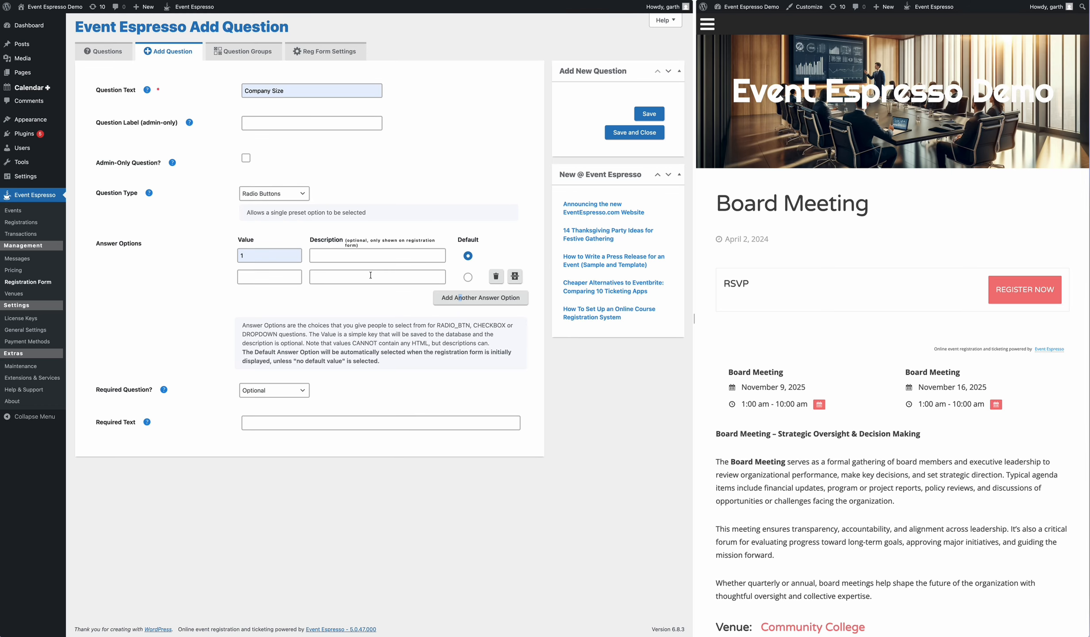
left_click(263, 276)
type("10")
left_click(241, 278)
type("2-")
left_click(469, 298)
type("11")
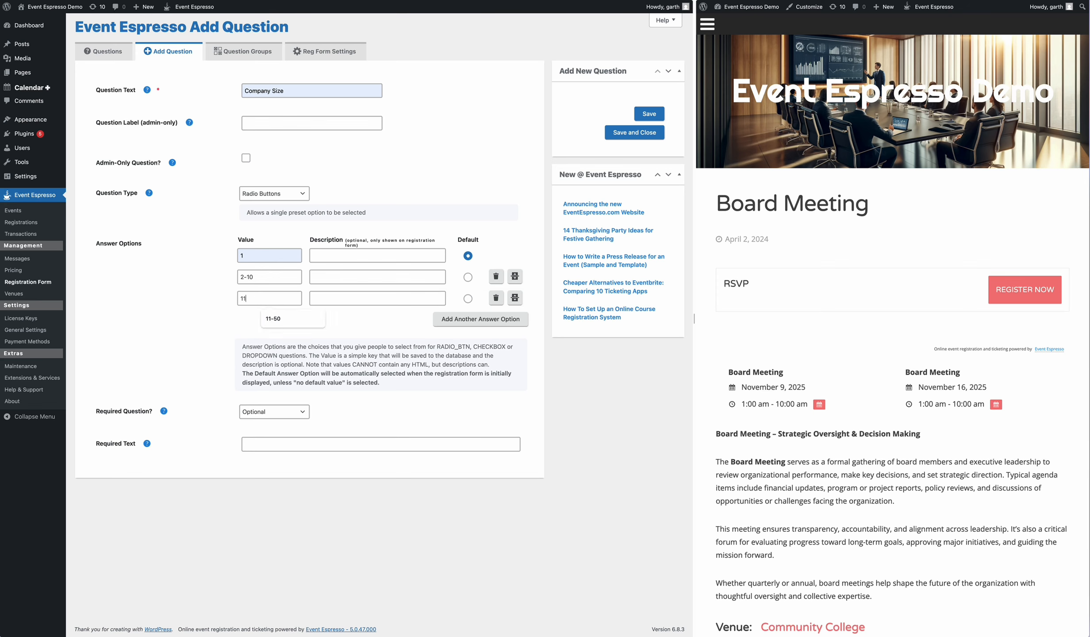
type("-1000")
left_click(480, 319)
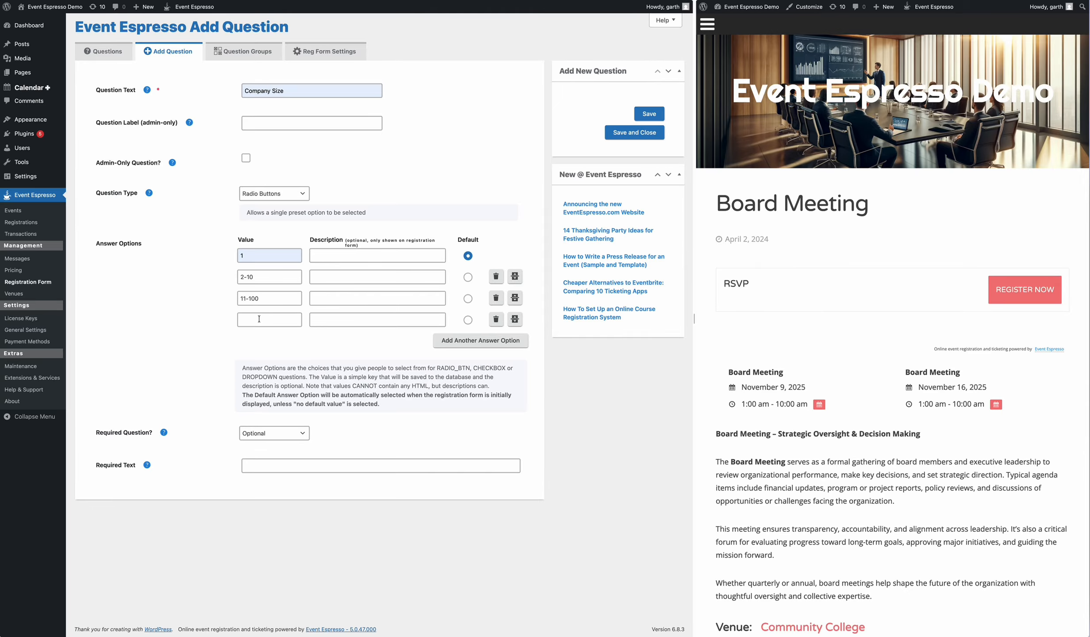
type("101-1000")
left_click(436, 340)
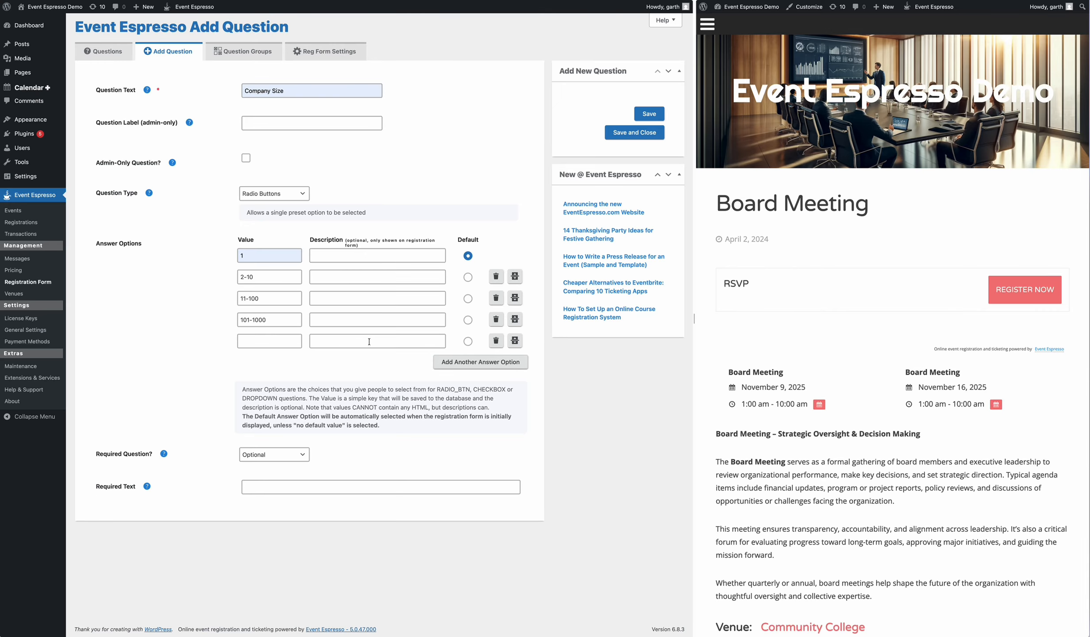
type("1000+")
Step: Save the question with no default answer and return to the questions list
left_click(648, 113)
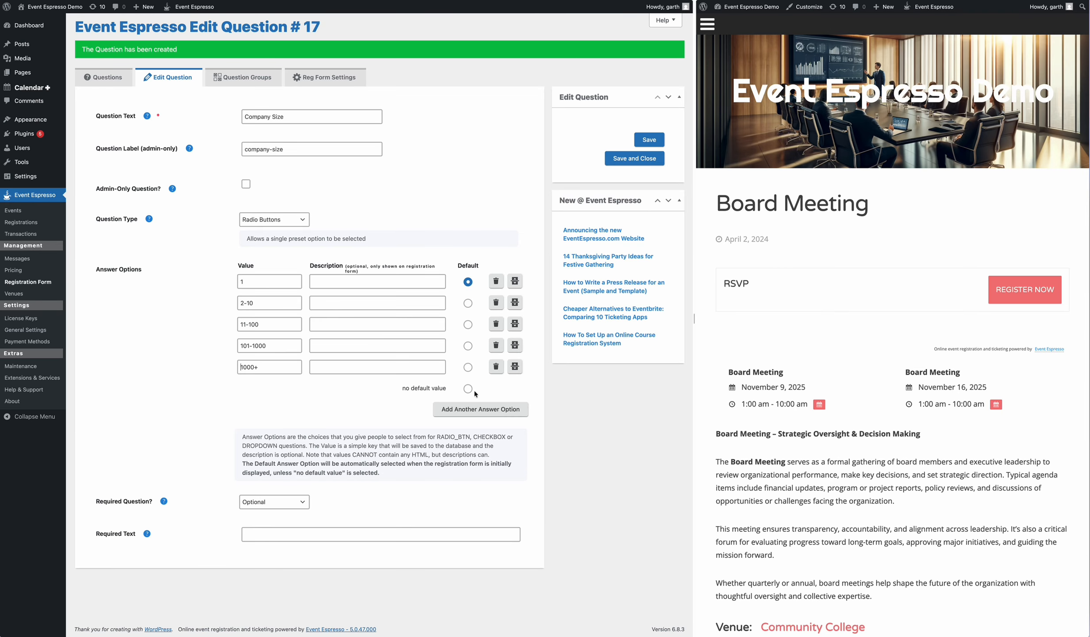
left_click(468, 389)
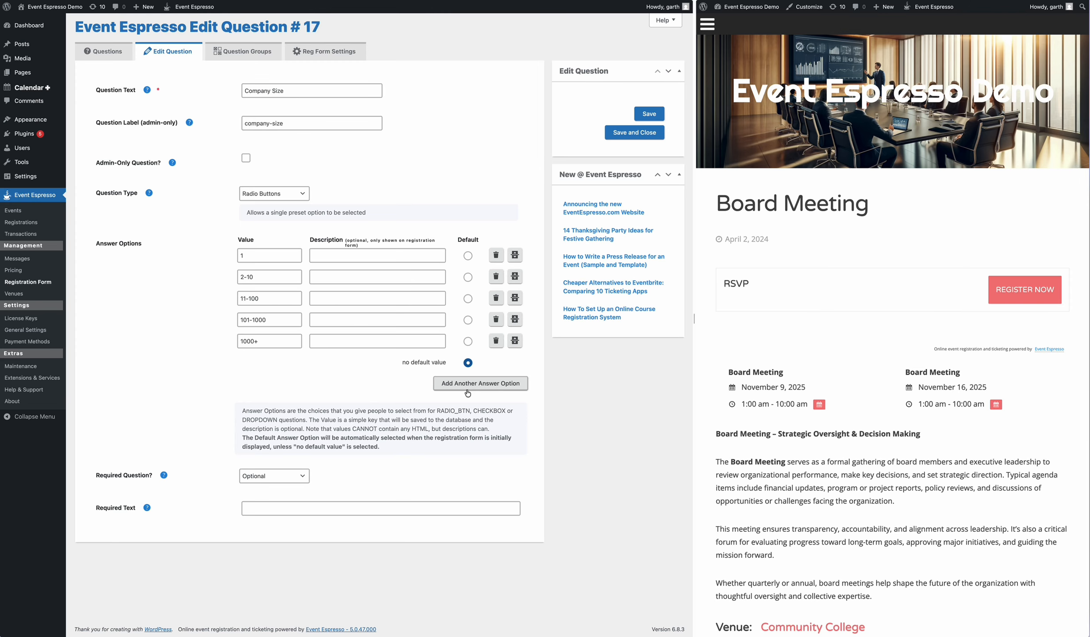
left_click(648, 114)
left_click(103, 51)
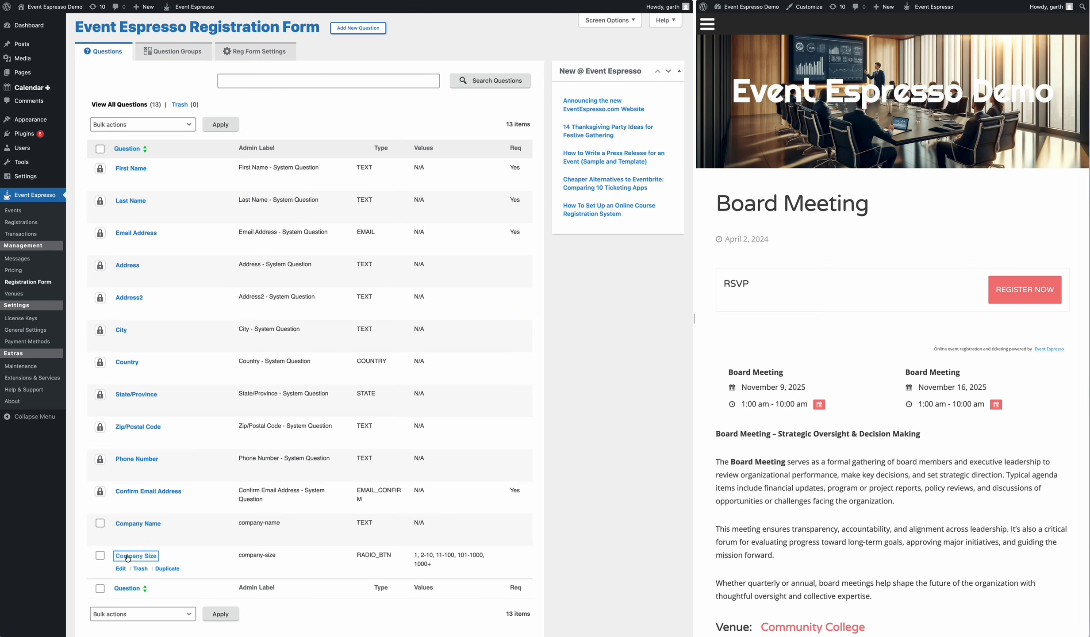
Step: Inspect the Personal Information and Address Information groups, ending back on the Question Groups list
left_click(173, 51)
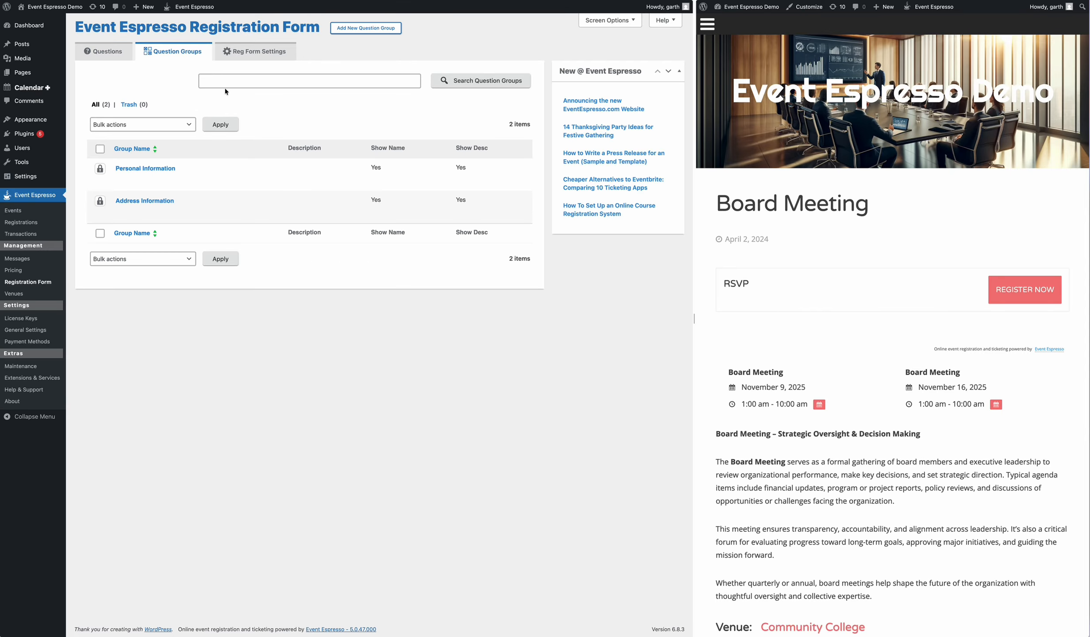
left_click(135, 172)
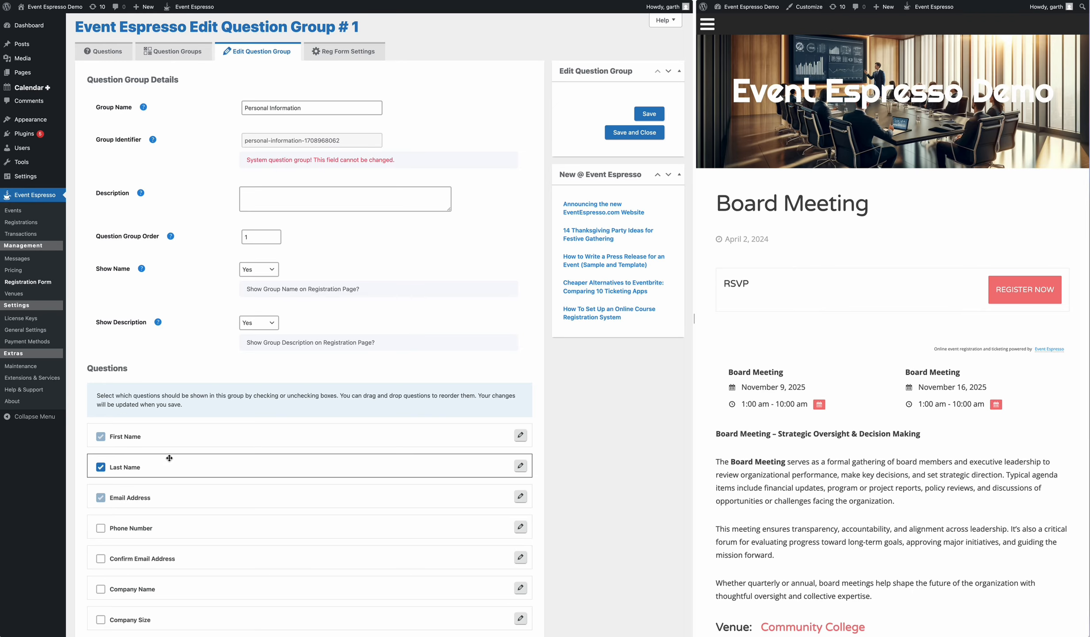
left_click(160, 51)
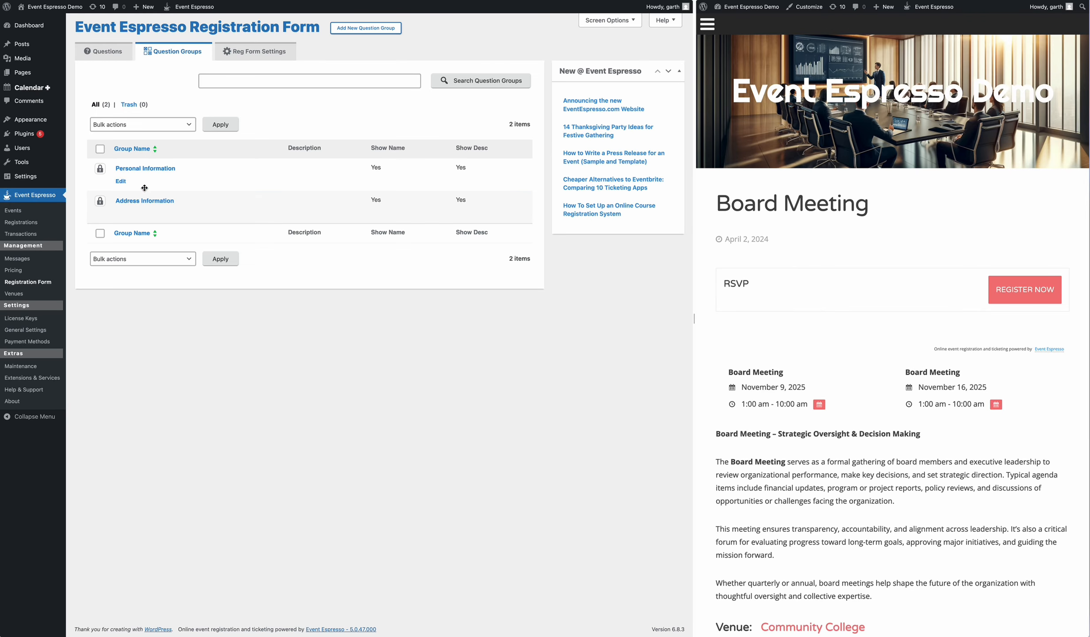
left_click(142, 201)
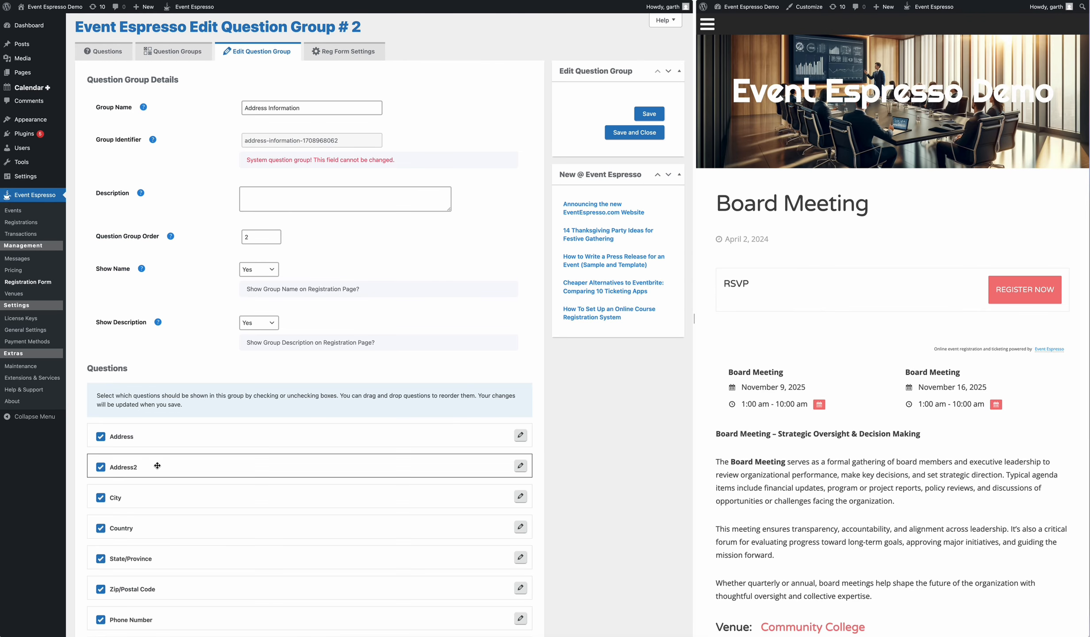
left_click(172, 51)
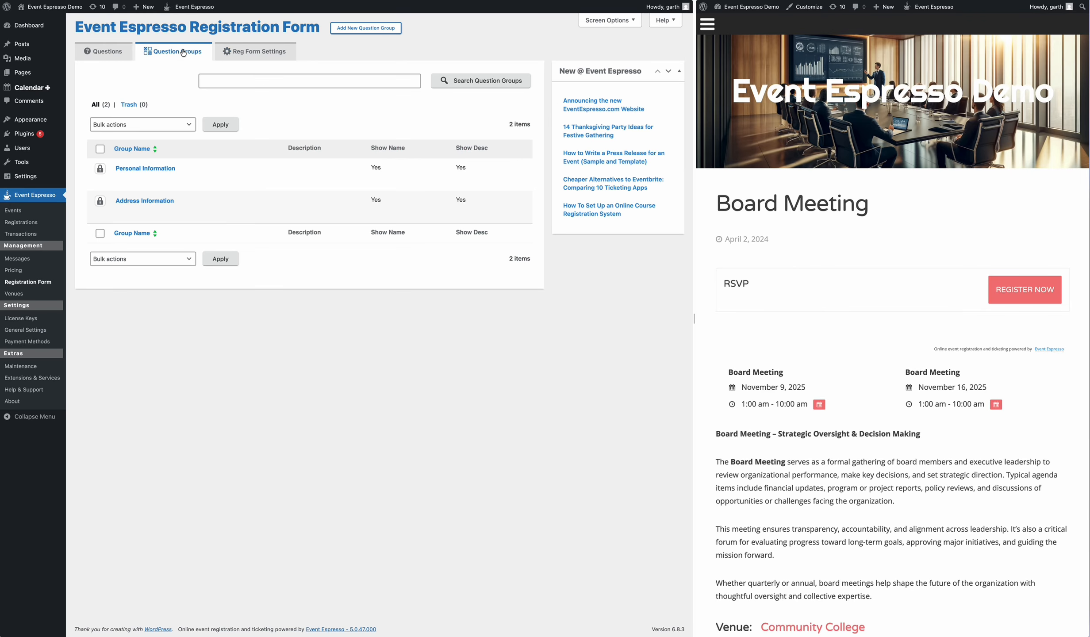
Step: Create and save a 'Company Questions' group containing Company Name and Company Size
left_click(363, 29)
type("Company Question")
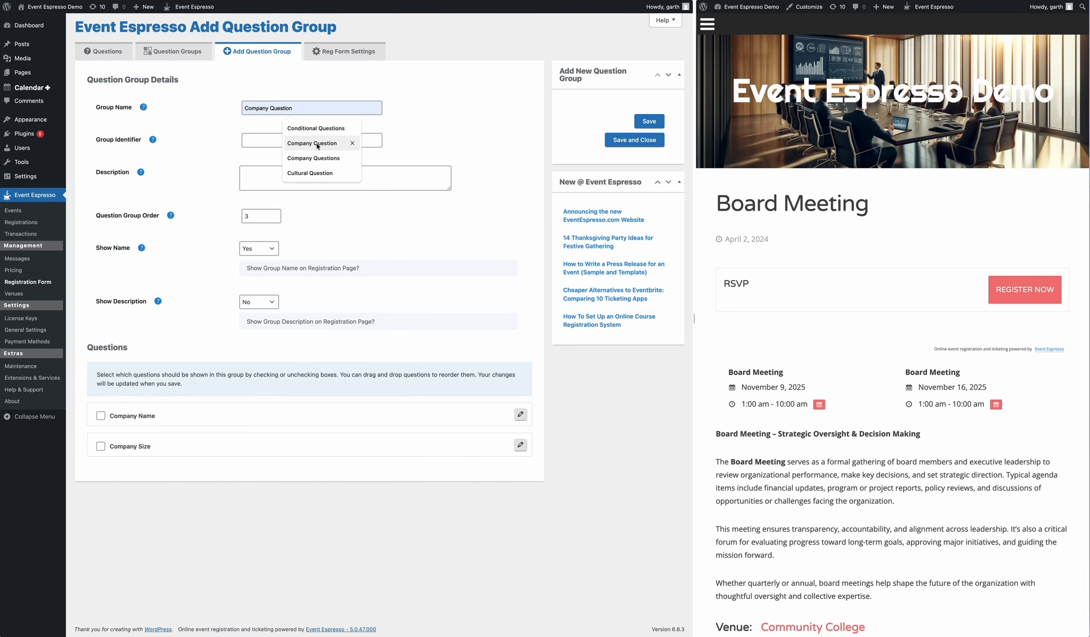
left_click(317, 157)
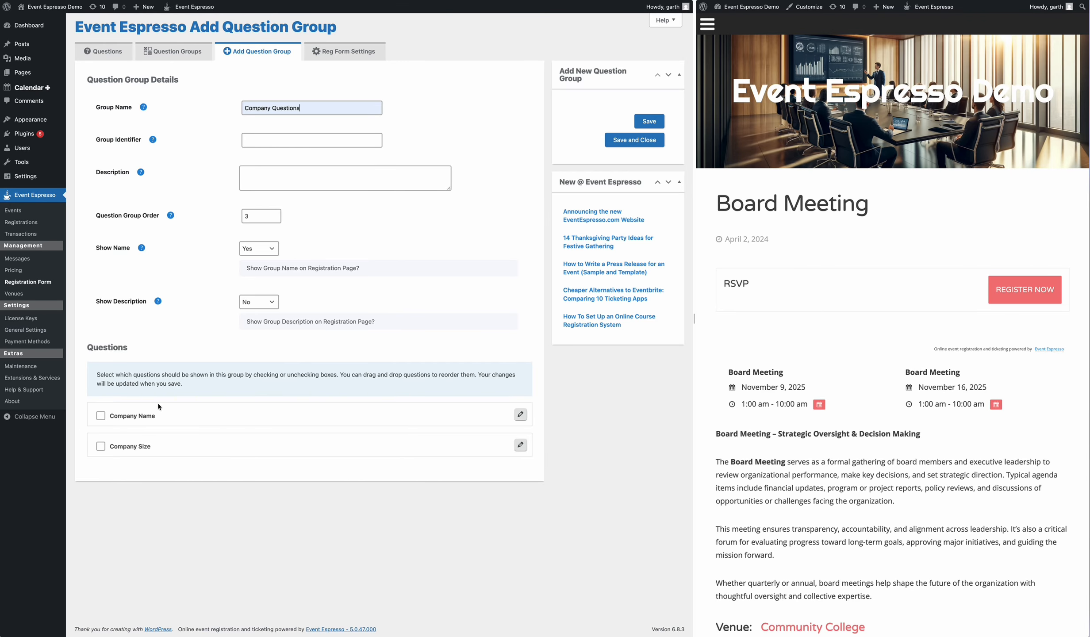
left_click(100, 416)
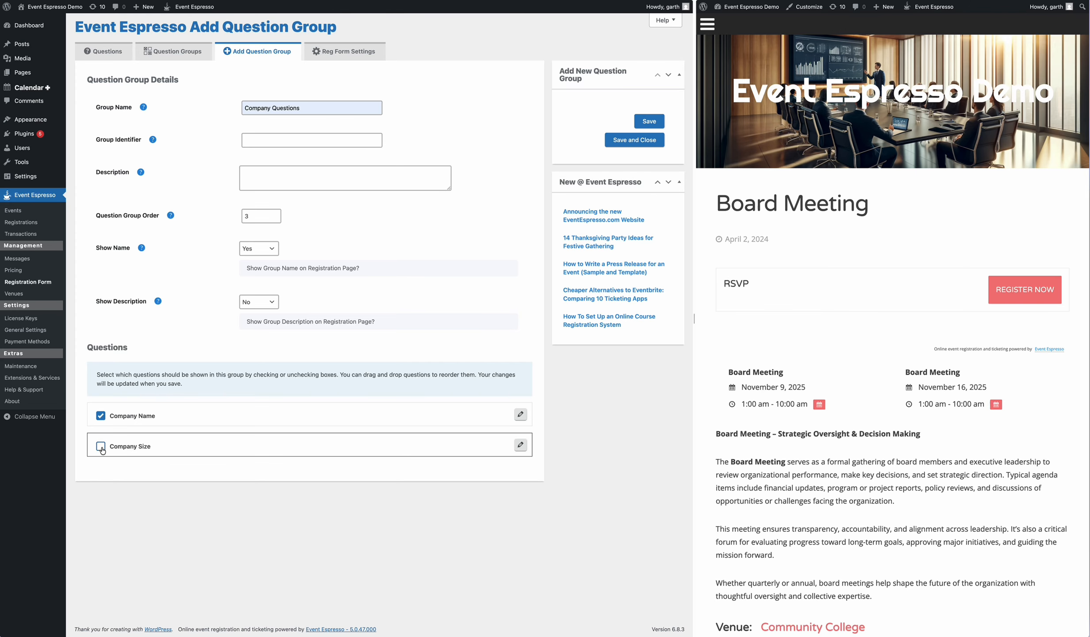
left_click(101, 447)
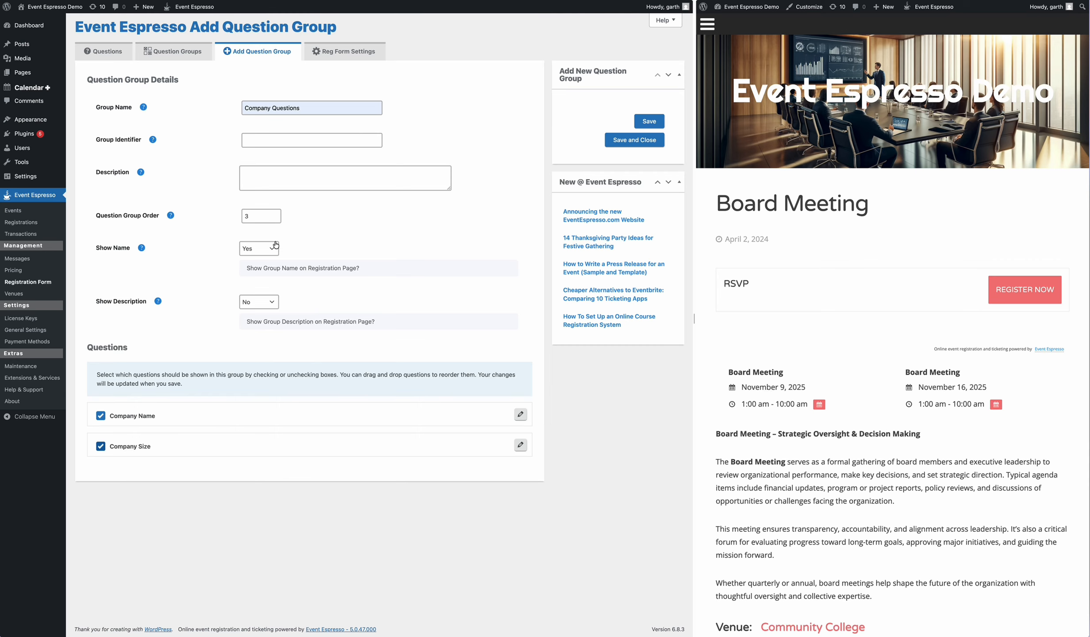
left_click(645, 125)
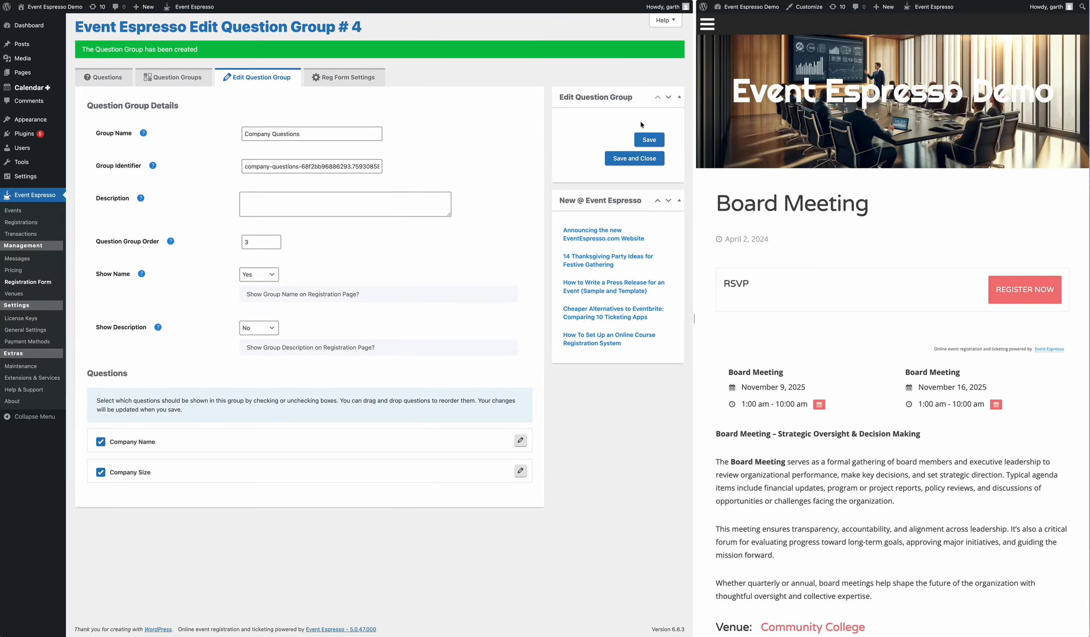
Step: Open the Board Meeting event editor and scroll down to its registrant question group boxes
left_click(22, 211)
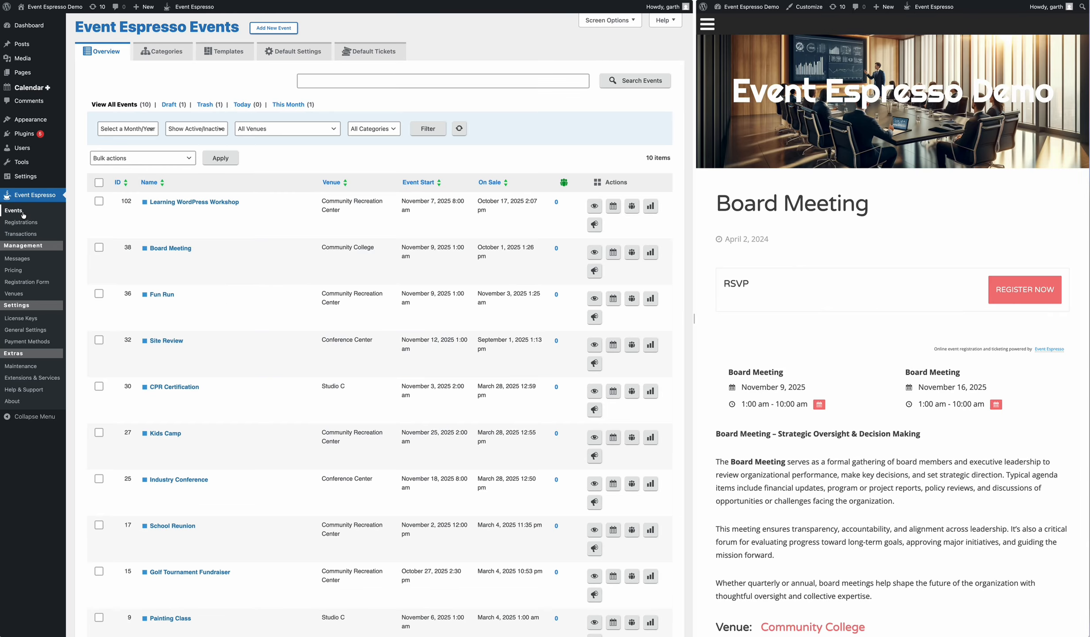
left_click(150, 261)
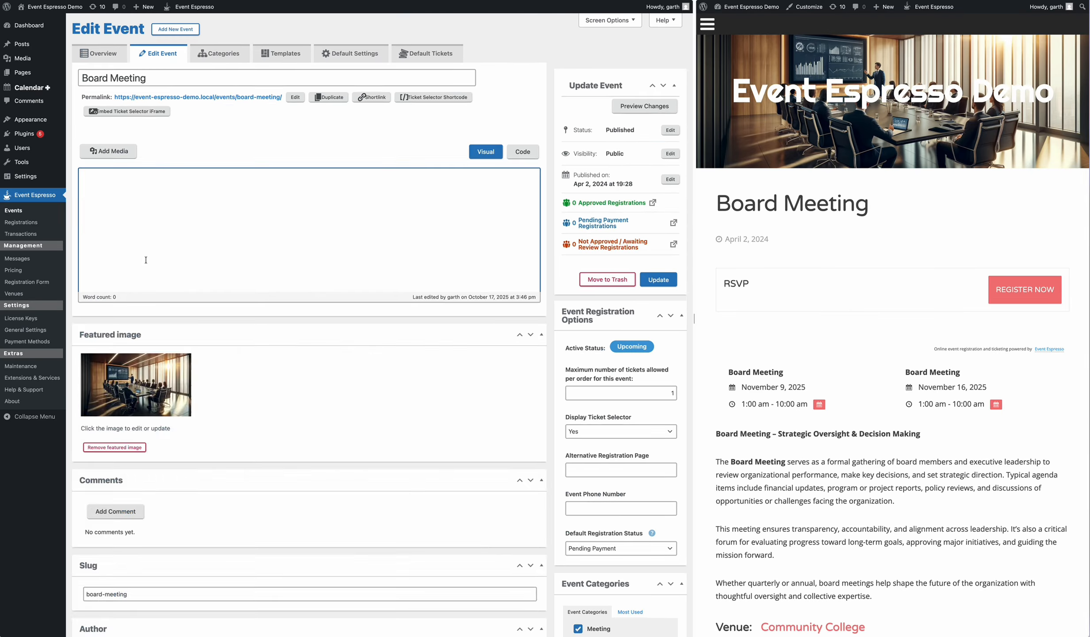
scroll(379, 319, "down", 5)
scroll(383, 316, "up", 5)
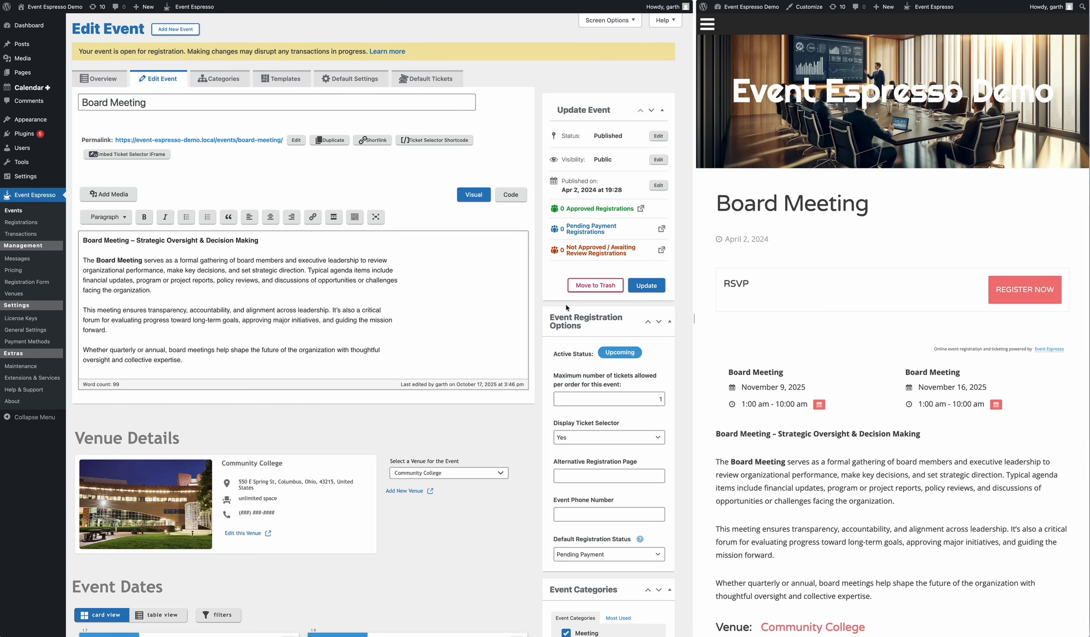
scroll(567, 304, "down", 10)
scroll(566, 304, "down", 2)
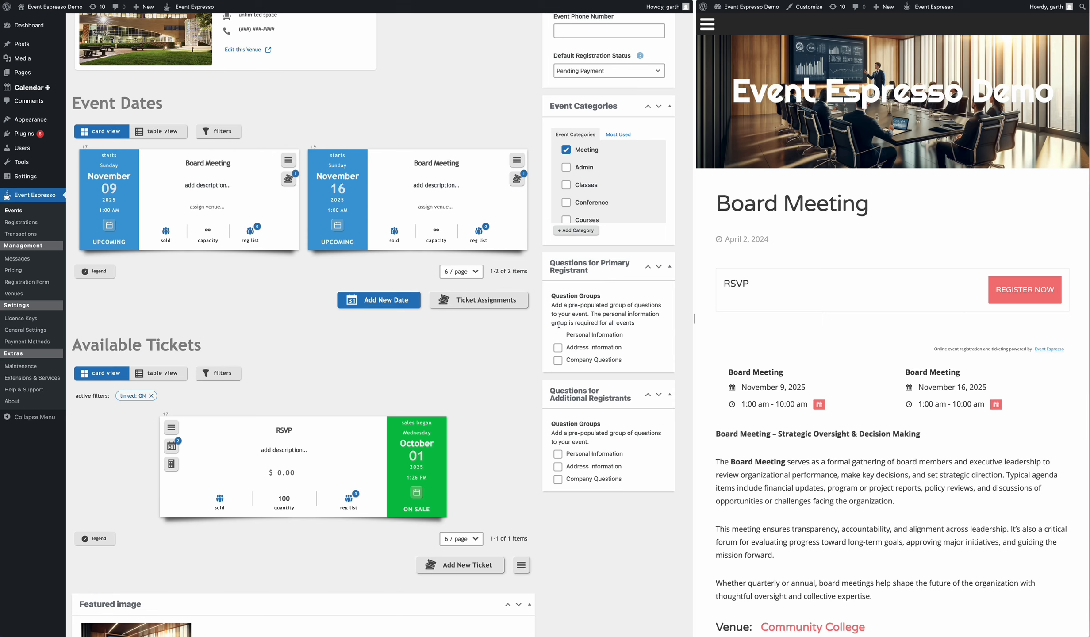
Step: Tick Company Questions for the primary registrant only and update the Board Meeting event
left_click(558, 361)
left_click(559, 457)
left_click(558, 479)
left_click(558, 479)
left_click(558, 455)
scroll(577, 364, "up", 10)
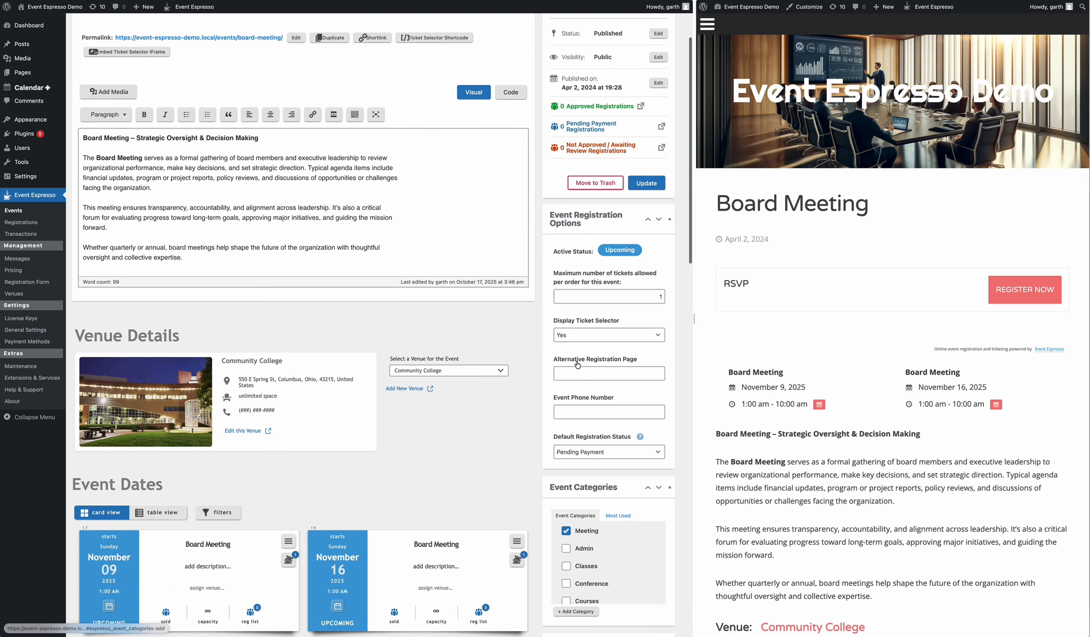
scroll(575, 362, "down", 8)
scroll(572, 371, "up", 3)
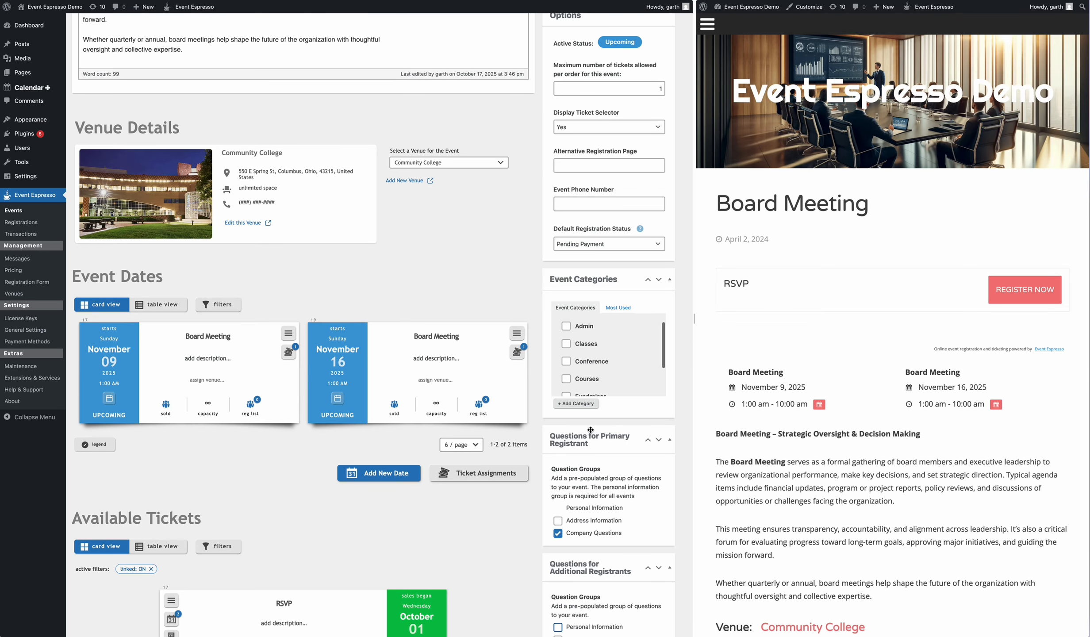
scroll(560, 442, "down", 1)
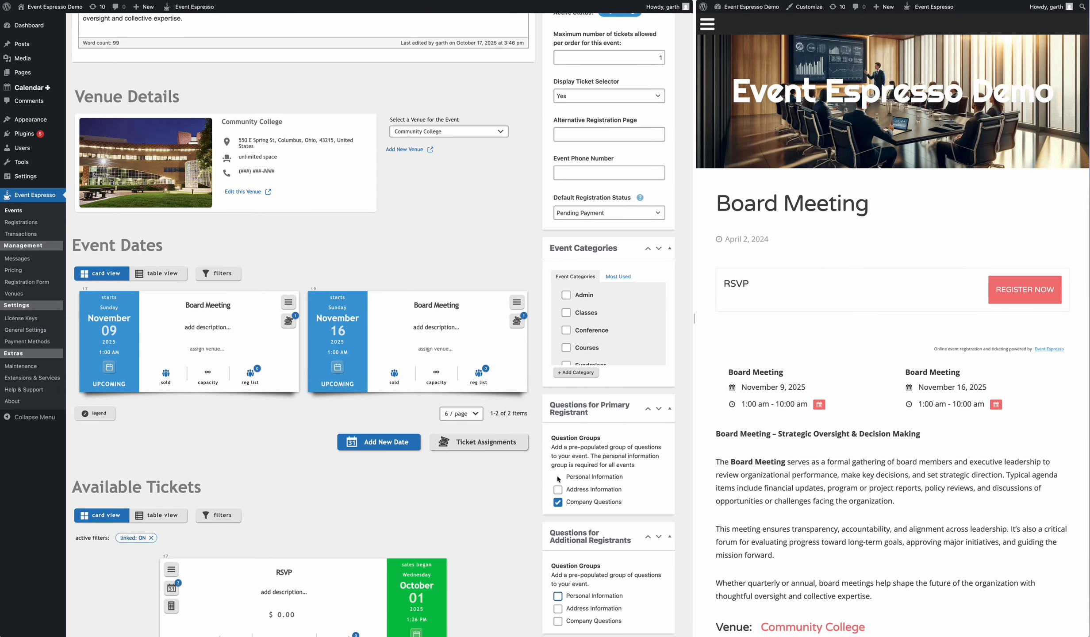
scroll(613, 261, "up", 8)
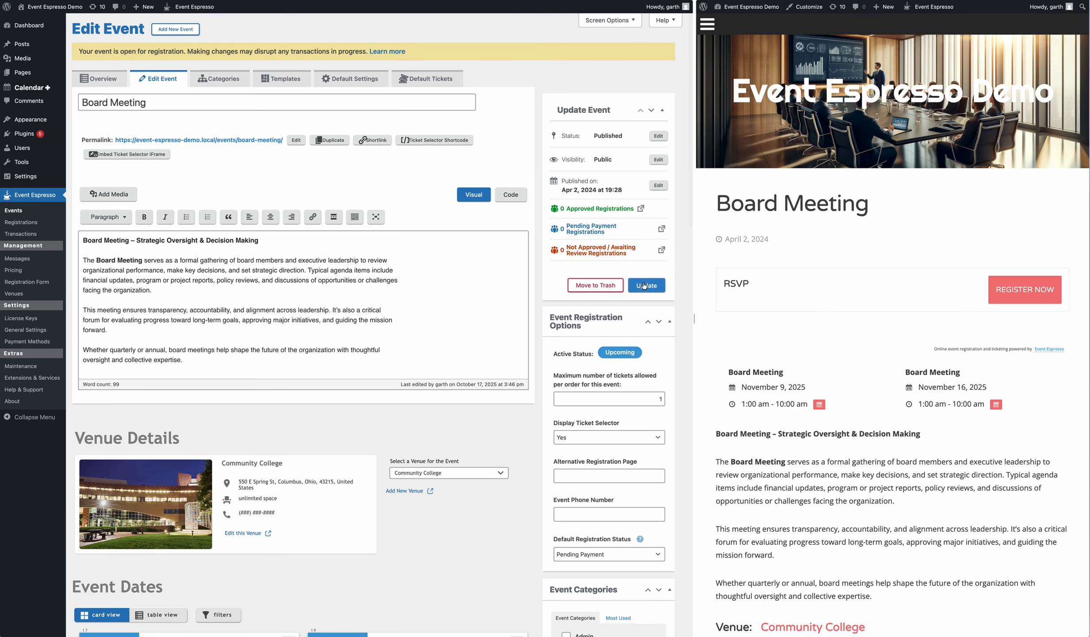
left_click(646, 288)
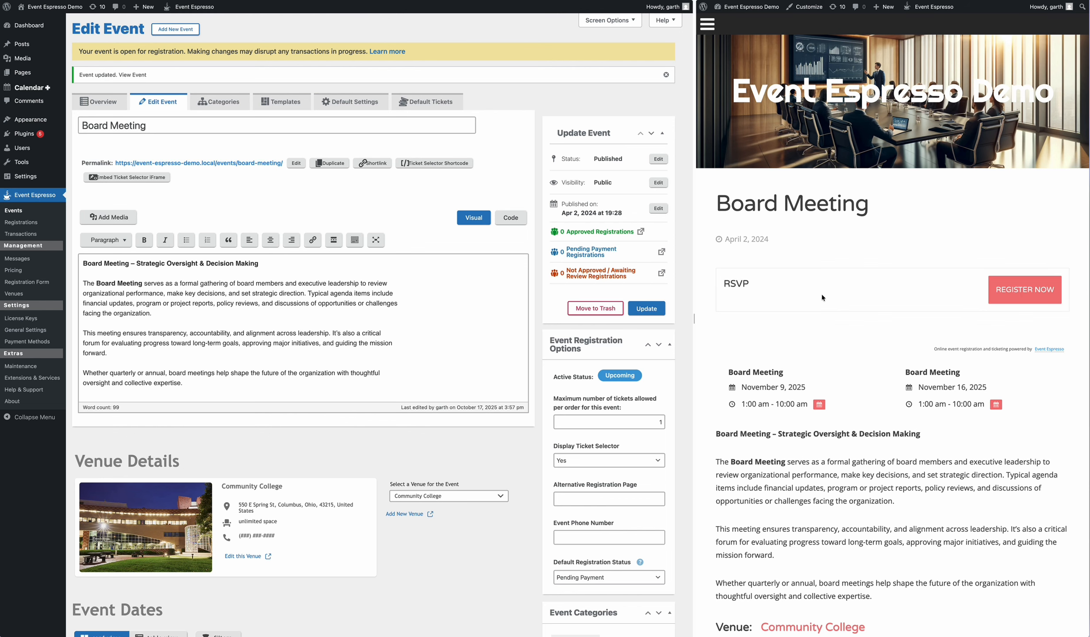
Step: Start a Board Meeting registration and enter the attendee's first name, last name and e-mail
left_click(1021, 292)
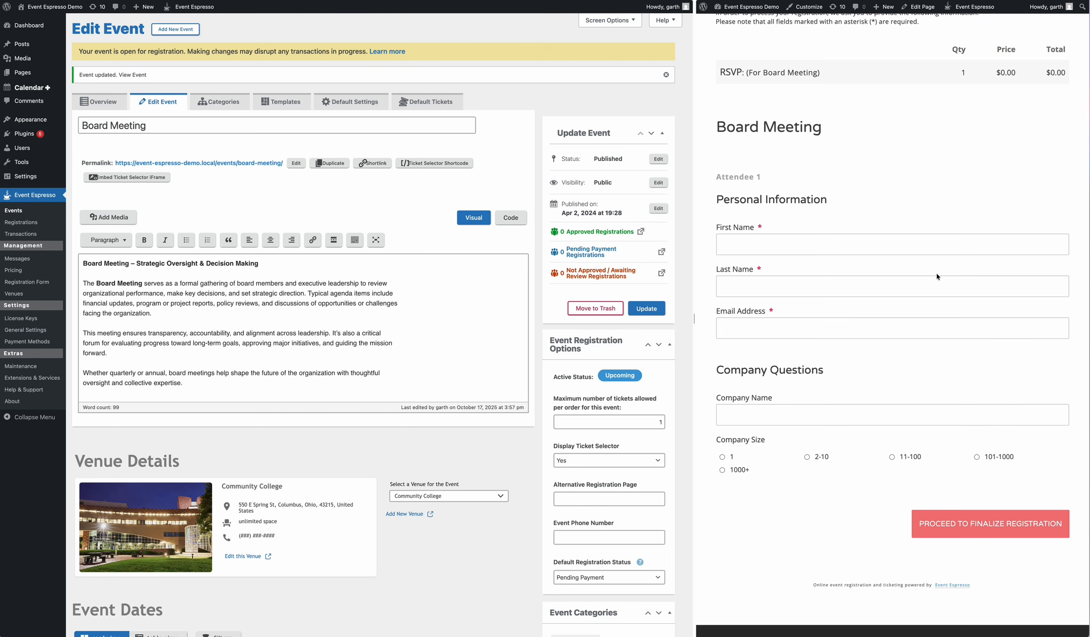
left_click(760, 244)
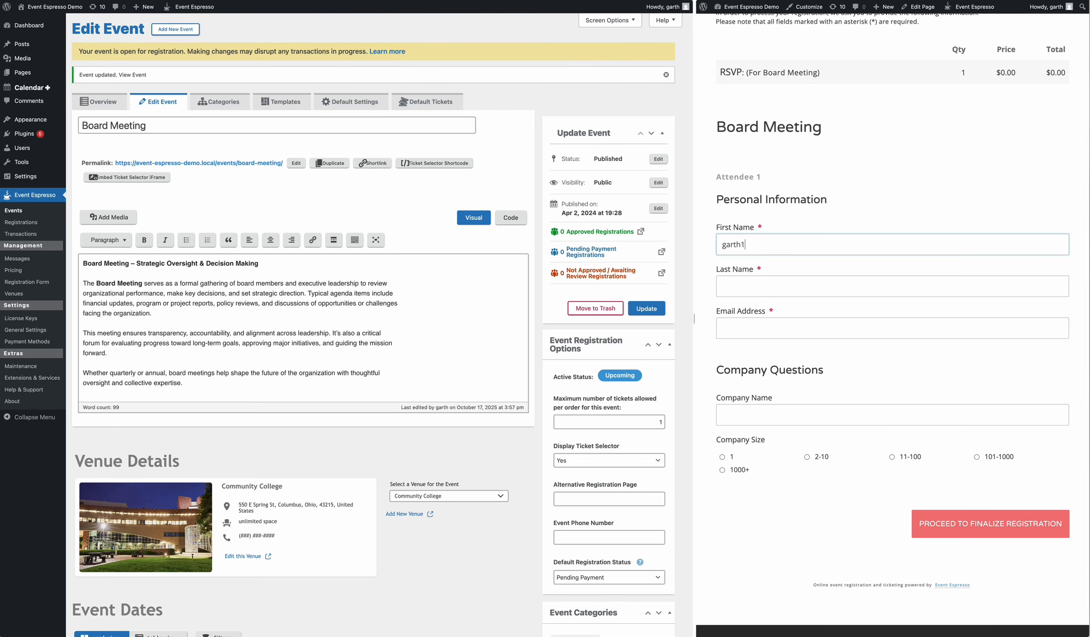
key("Tab")
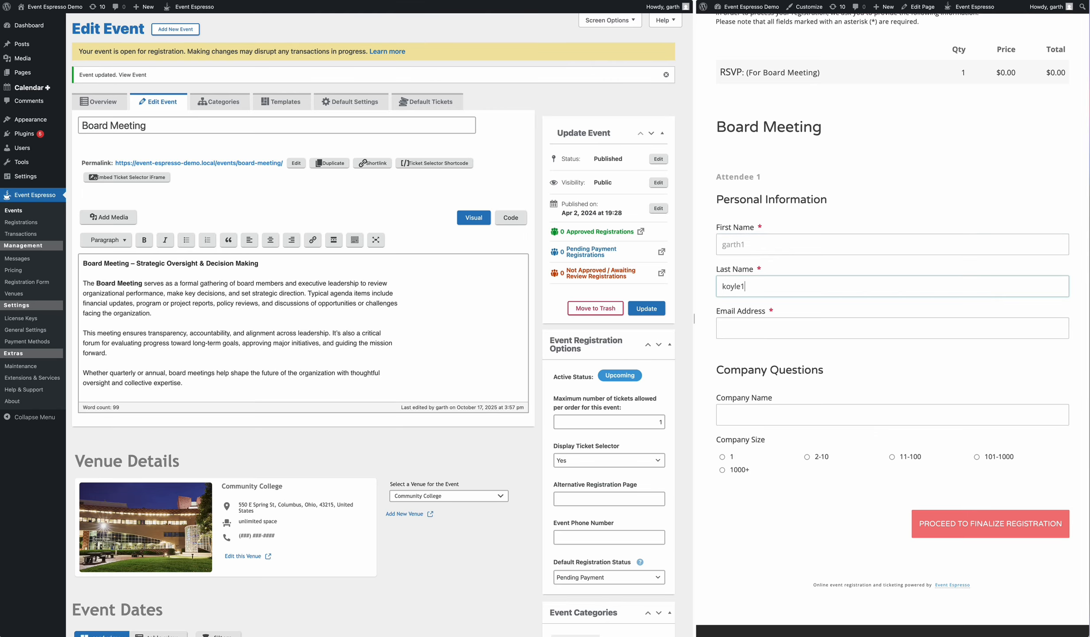
key("Tab")
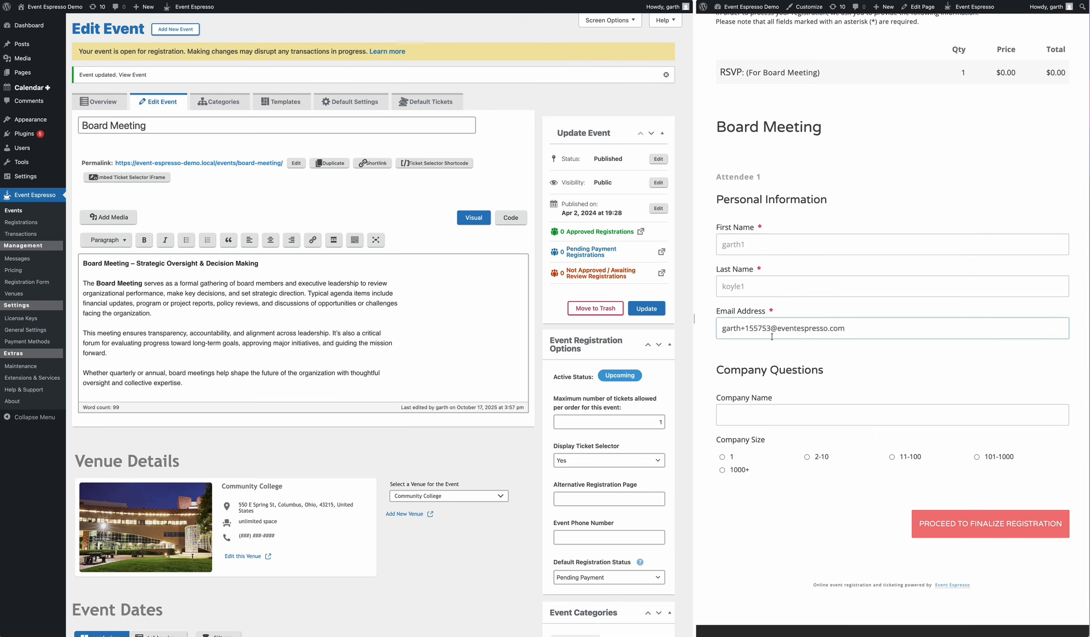
Step: Enter company name 'Event Espresso', choose size 101-1000, submit, and reload the page
left_click(767, 415)
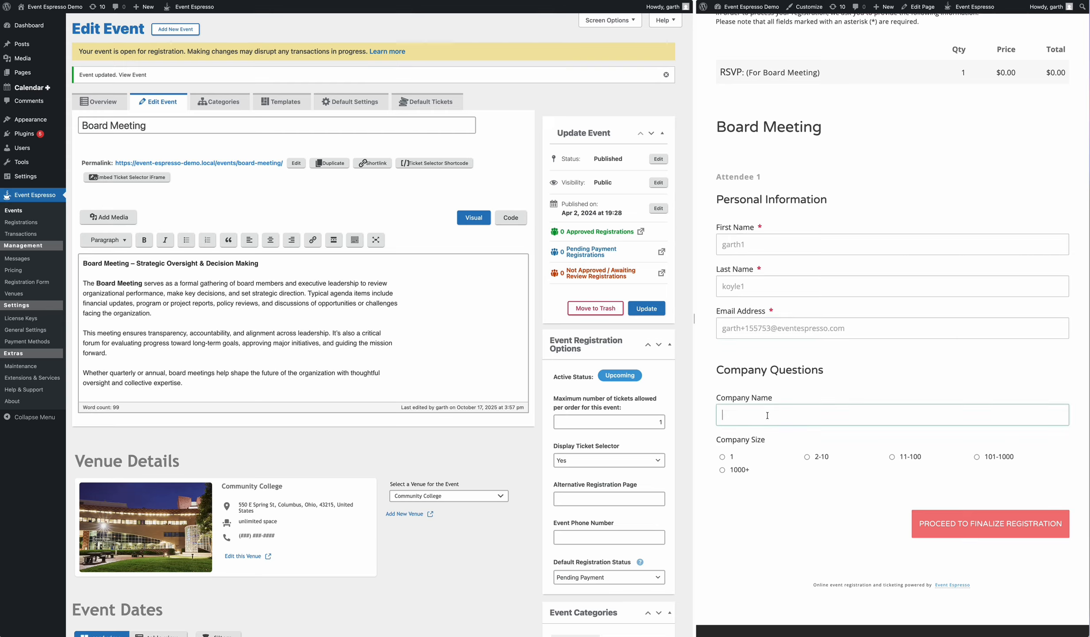
type("Event Espresso")
left_click(989, 459)
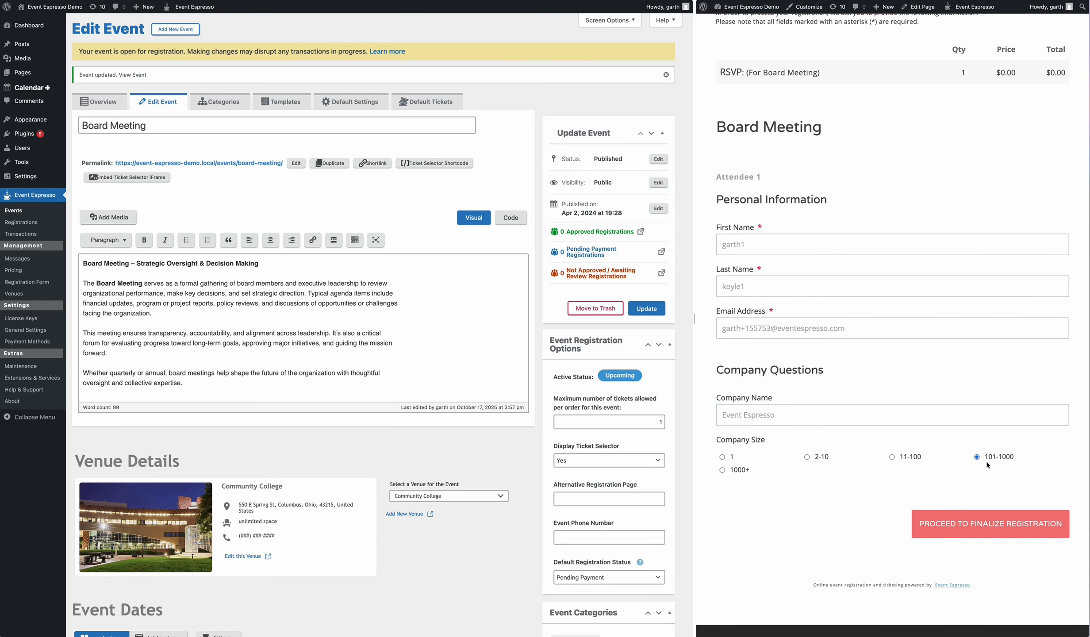
left_click(951, 525)
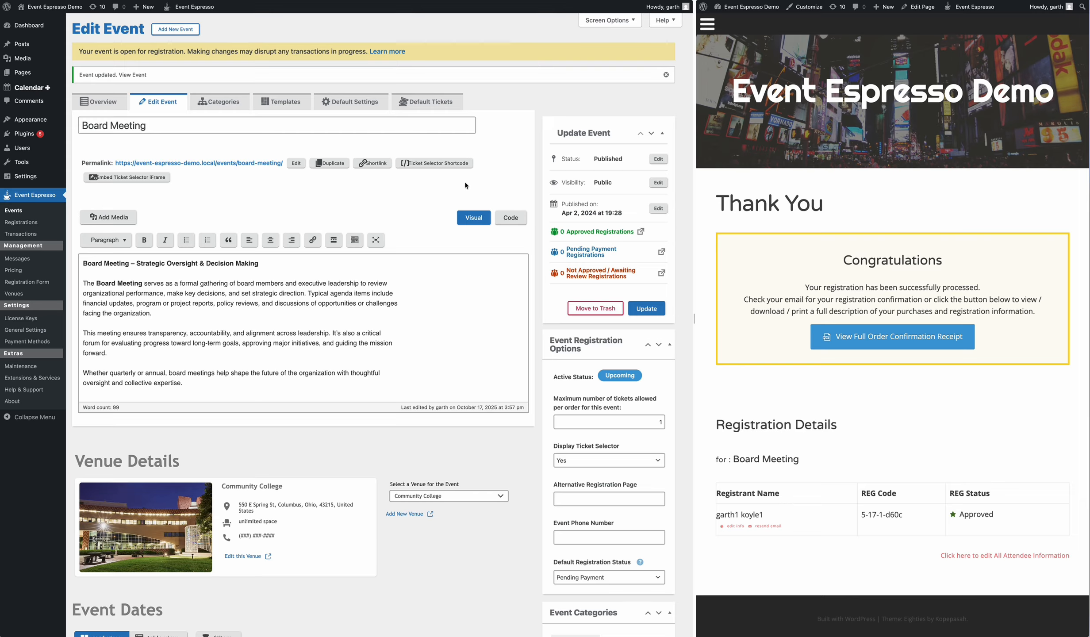
key("super+r")
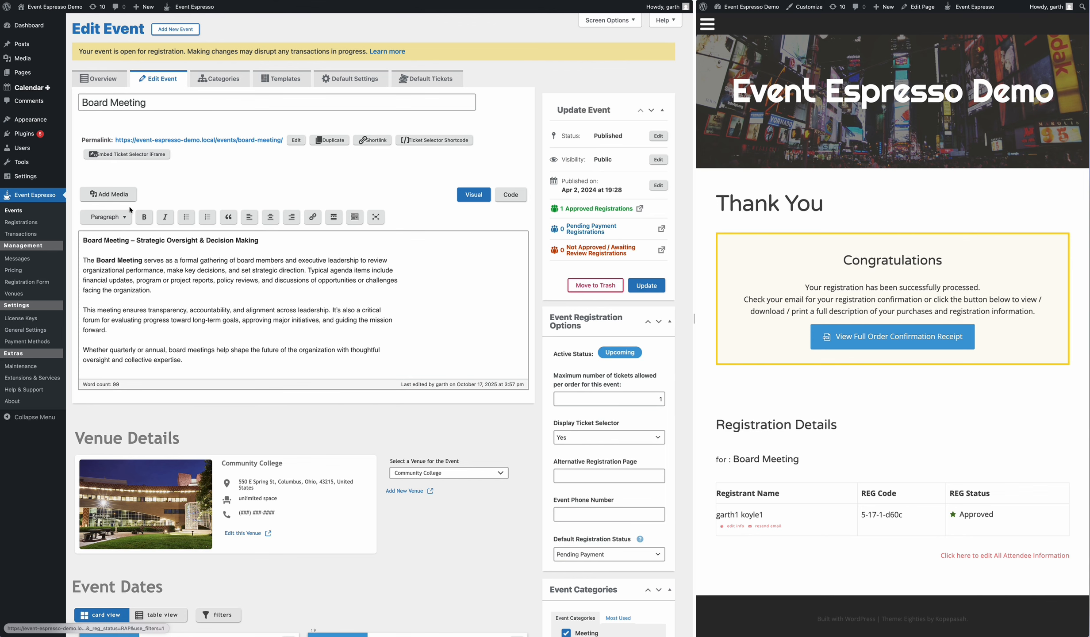
Step: Check the test registration's saved Company Name and Company Size answers, then return to Registrations
left_click(28, 224)
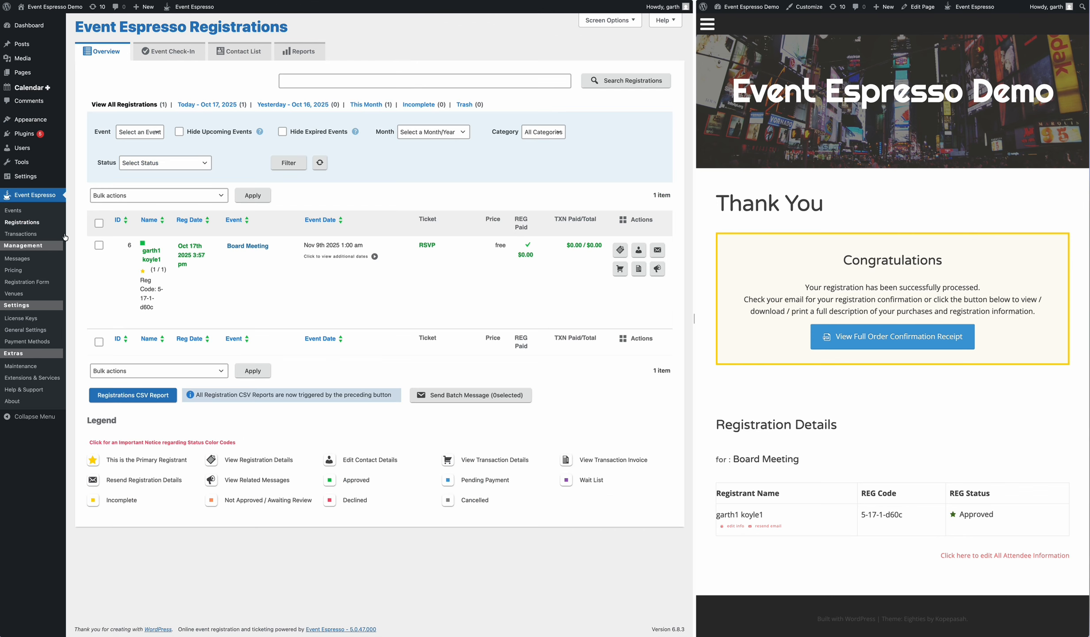
left_click(19, 212)
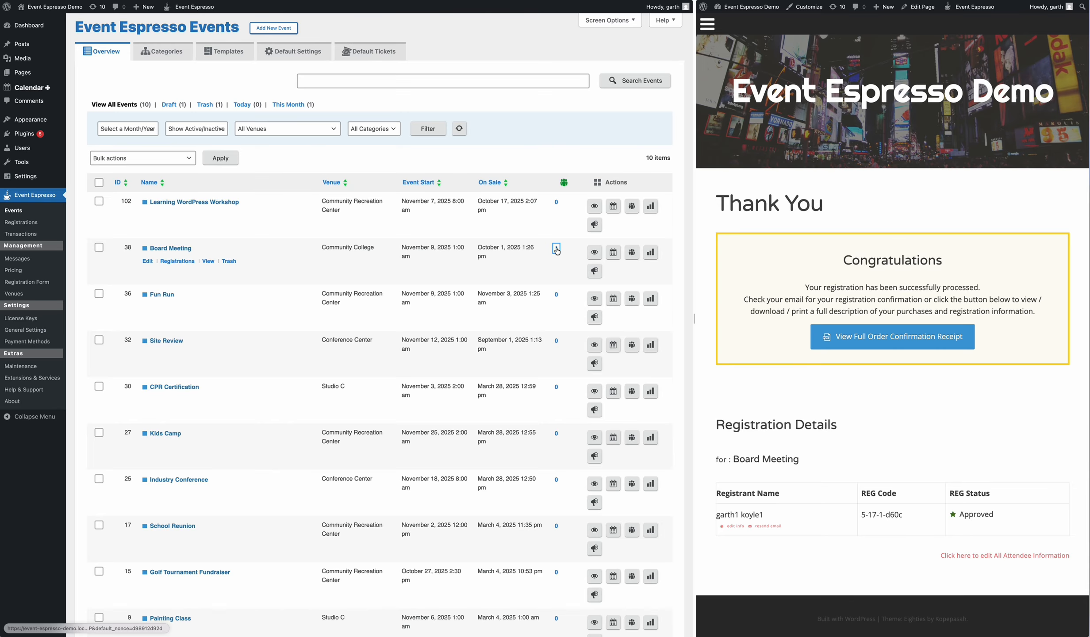
left_click(20, 222)
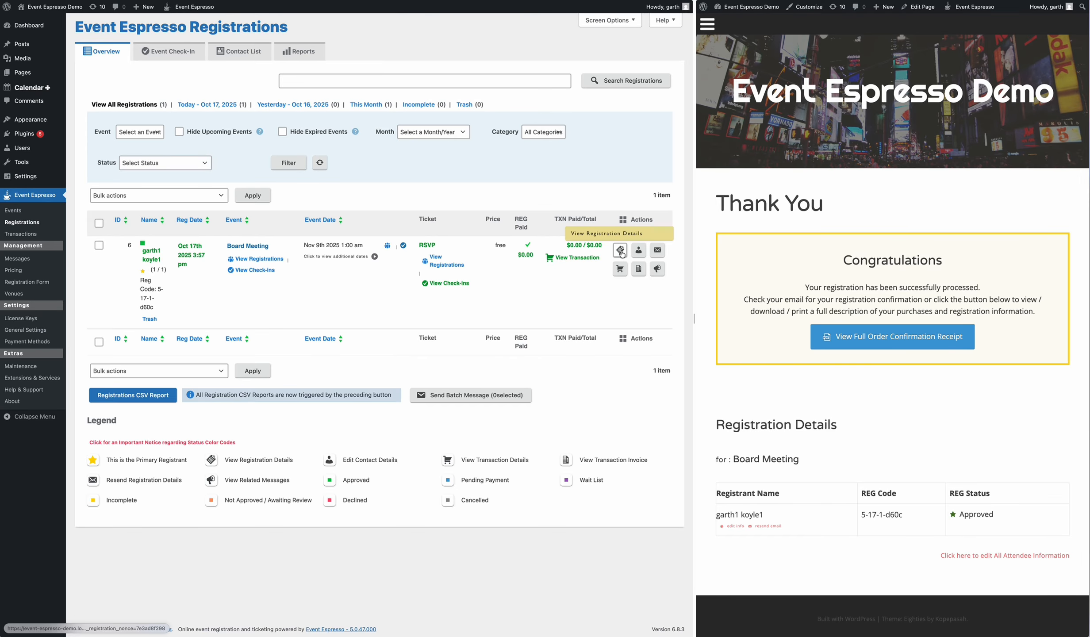
left_click(621, 250)
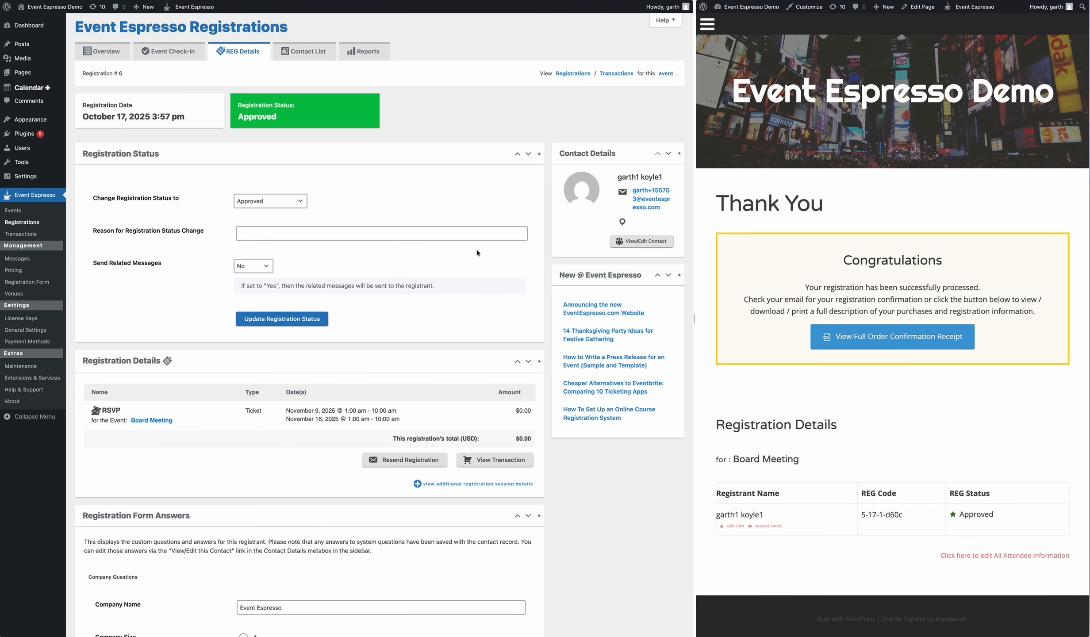
scroll(477, 252, "down", 5)
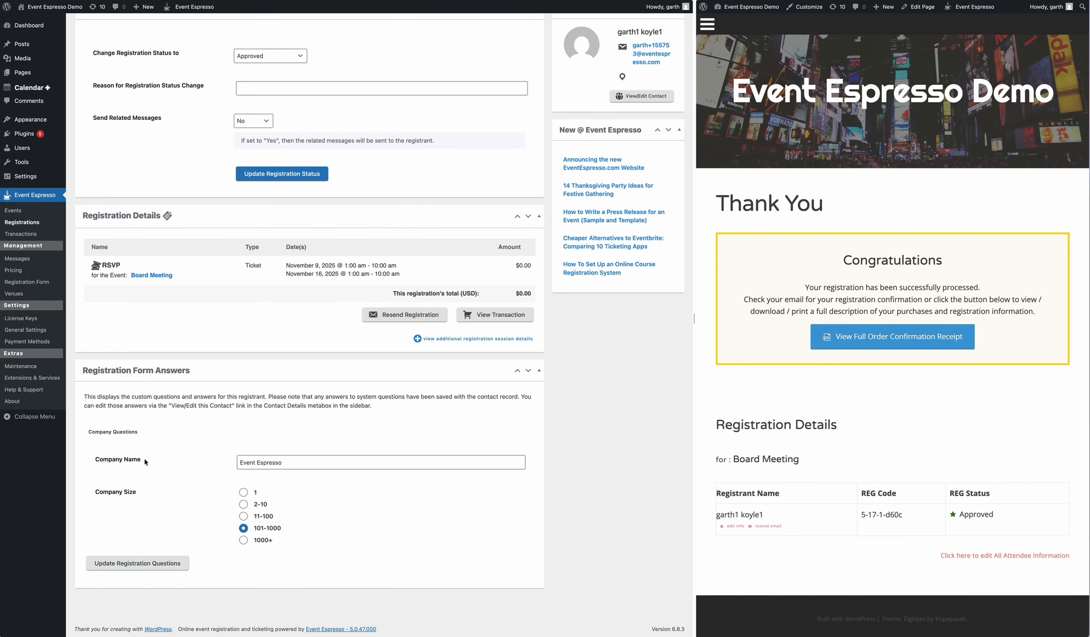
left_click_drag(246, 463, 284, 463)
left_click(22, 222)
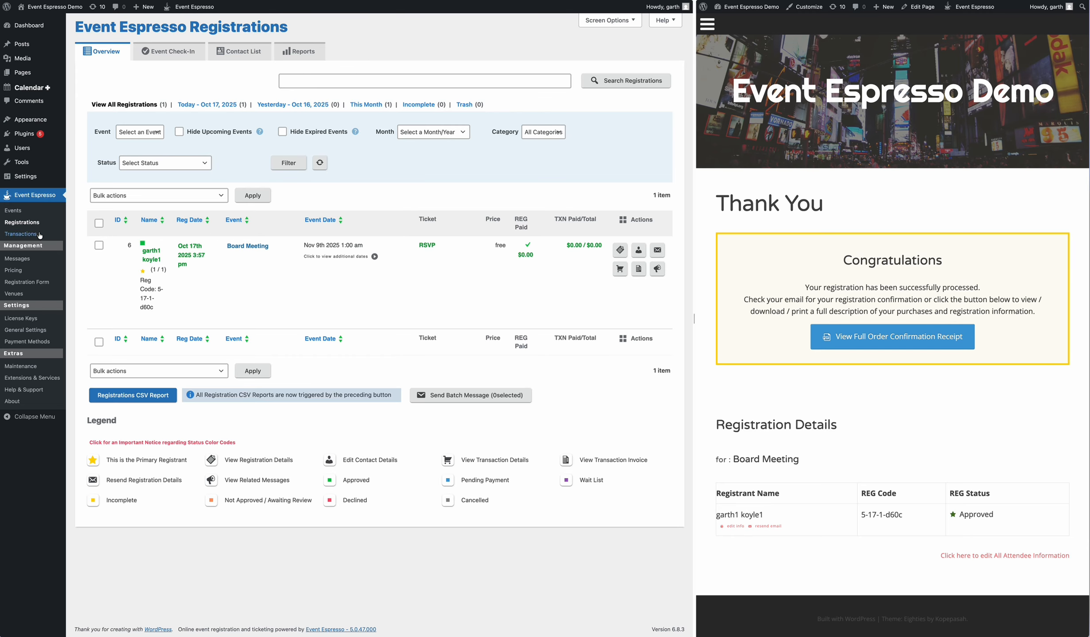
Step: Visit the Registration Form questions, then the Events list, scrolling toward Board Meeting
left_click(23, 283)
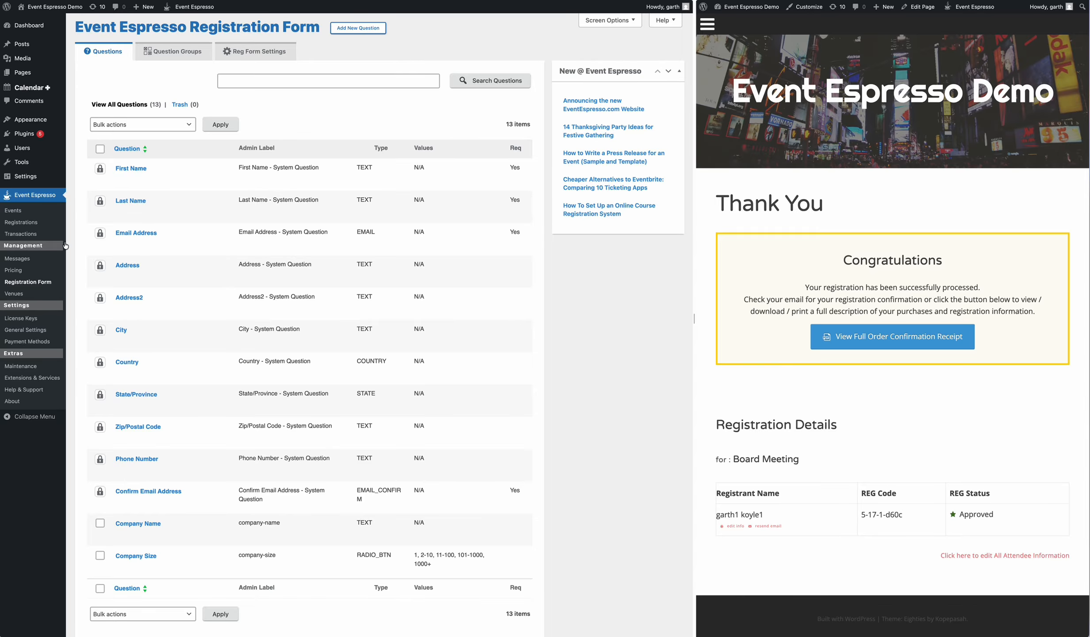
left_click(20, 213)
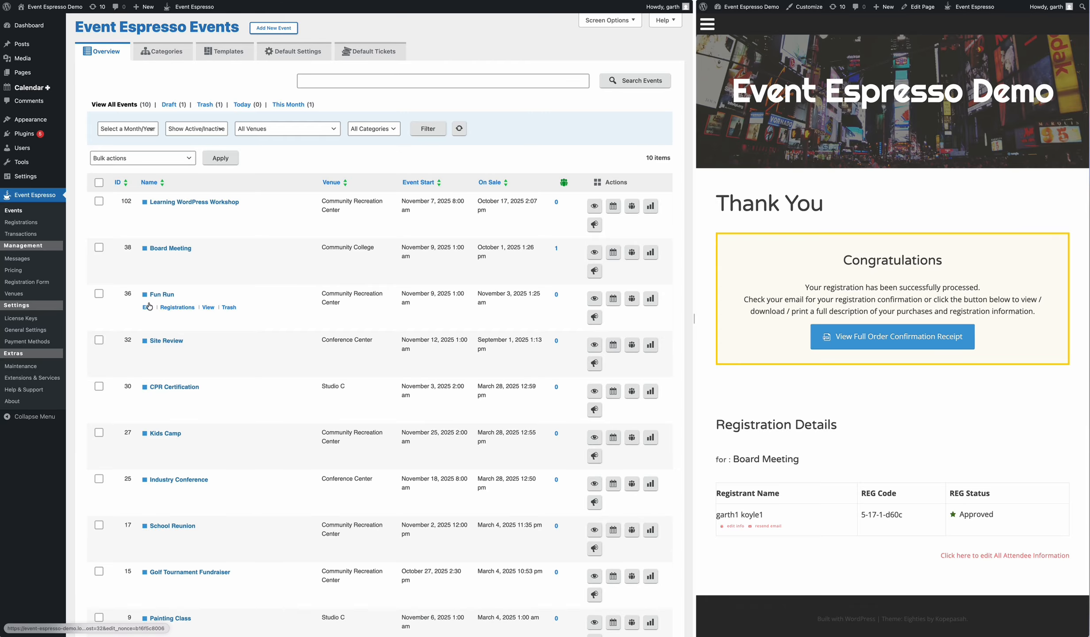
scroll(579, 323, "down", 10)
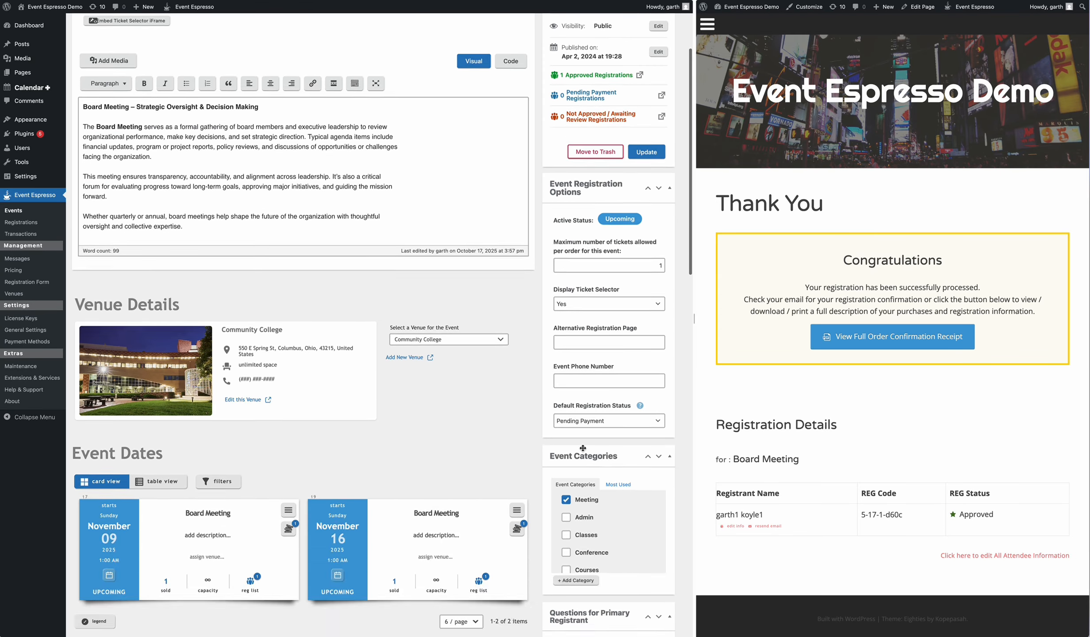